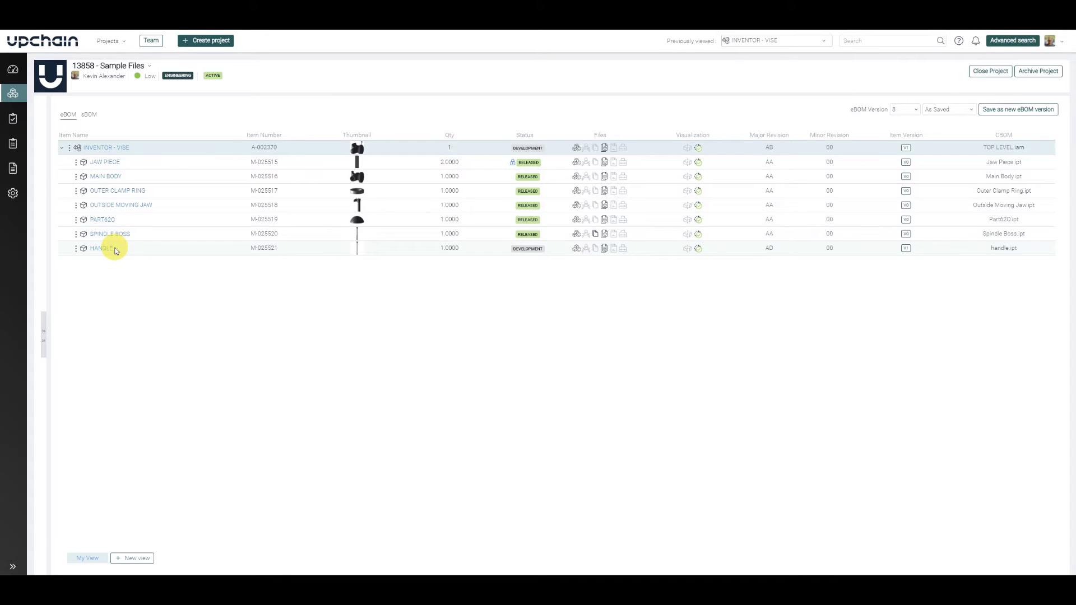
Review the CAD Connector plugin's description and its supported CAD systems on the Upchain plugins page
{"action": "left_click", "coordinate": [104, 151]}
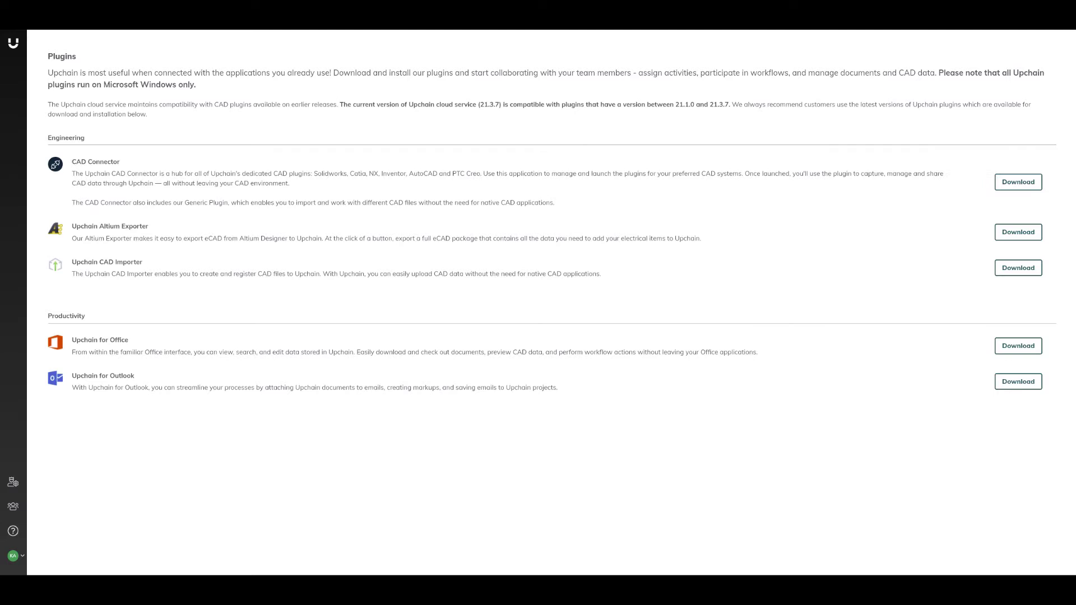
{"action": "left_click_drag", "start_coordinate": [71, 164], "coordinate": [288, 175]}
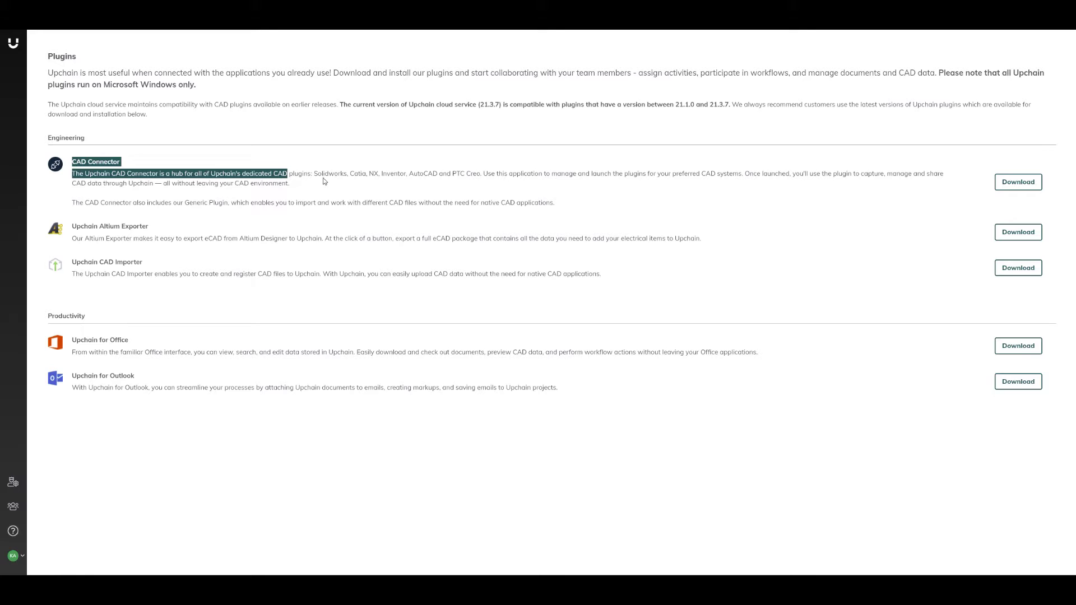
{"action": "double_click", "coordinate": [393, 174]}
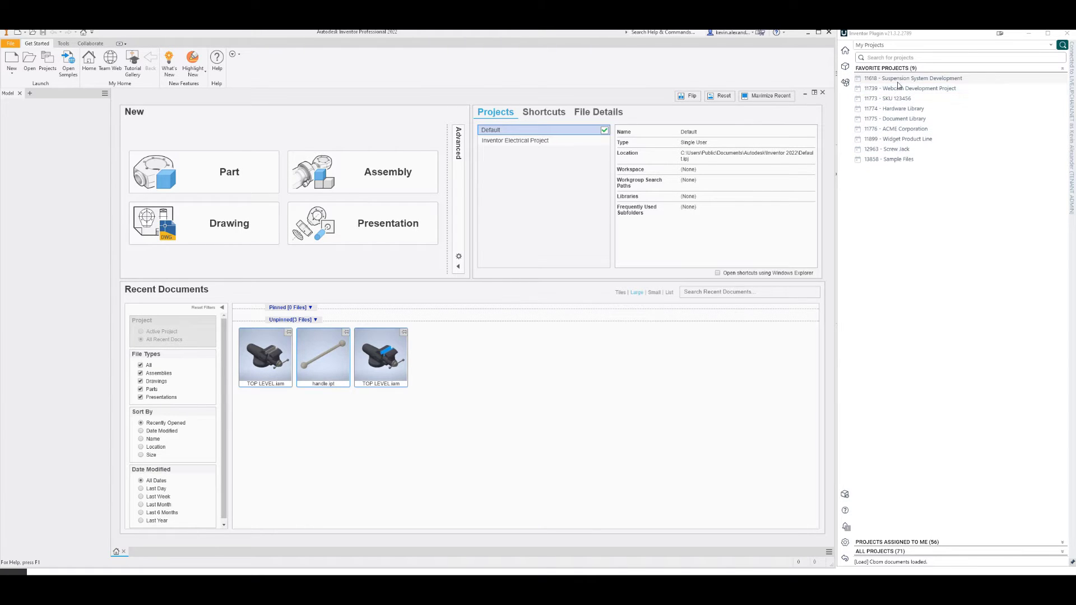
Switch to the Inventor plugin, open the 13858 - Sample Files project and show its assignments
{"action": "left_click", "coordinate": [900, 160]}
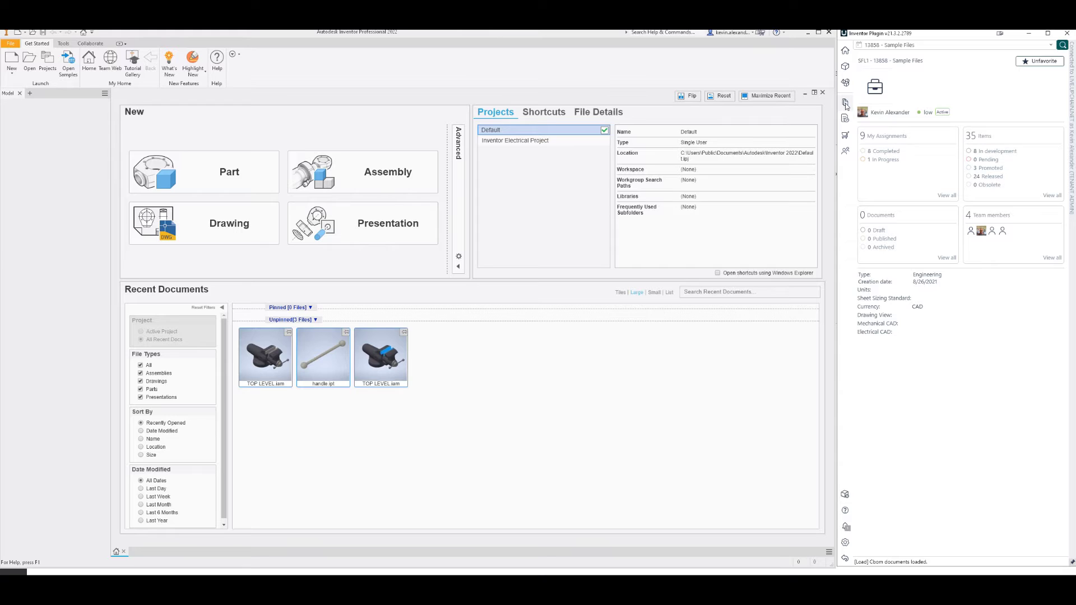
{"action": "left_click", "coordinate": [846, 104]}
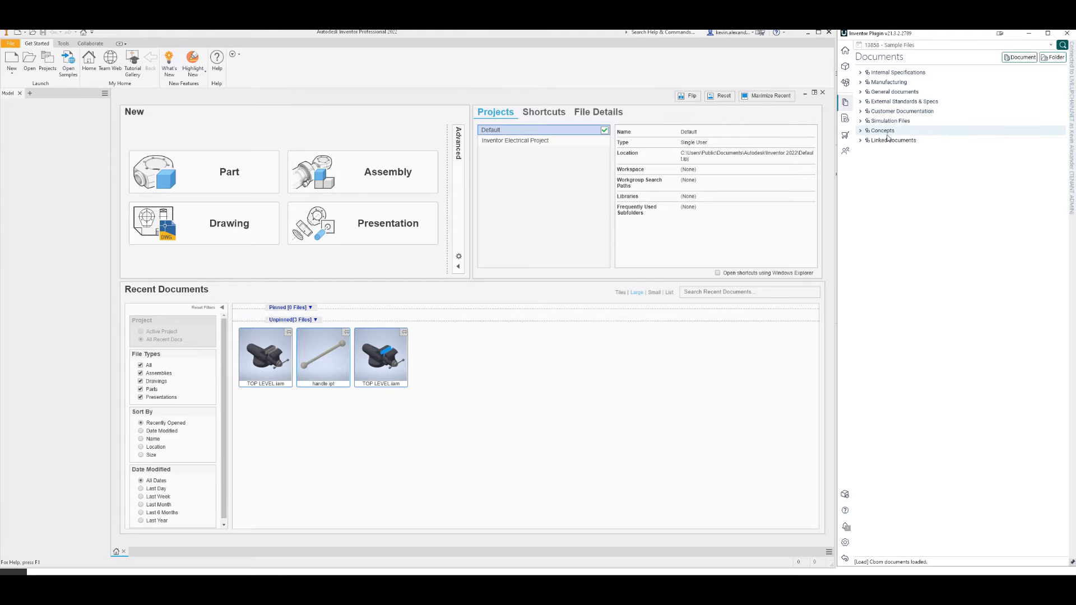
{"action": "left_click", "coordinate": [845, 118]}
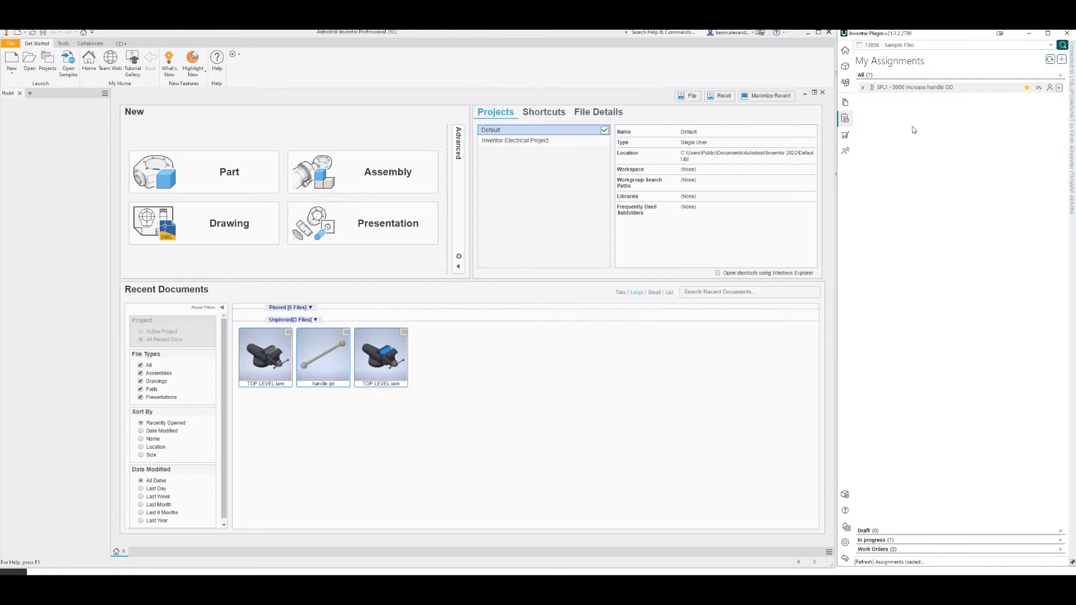
Expand the "Increase handle OD" change request and review its details and those of its CAD Change task
{"action": "left_click", "coordinate": [863, 87]}
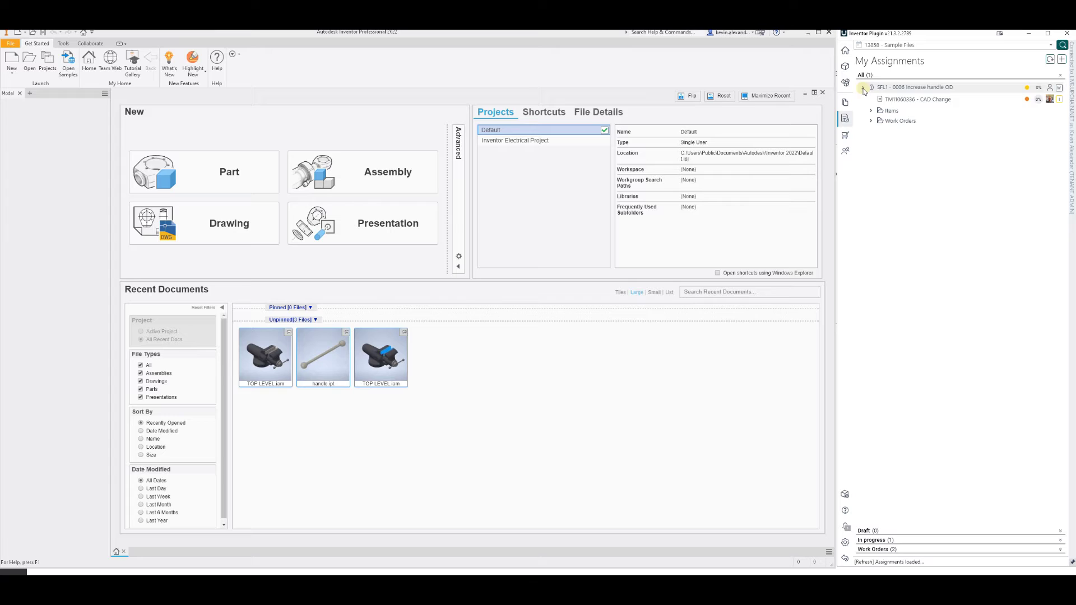
{"action": "left_click", "coordinate": [907, 88]}
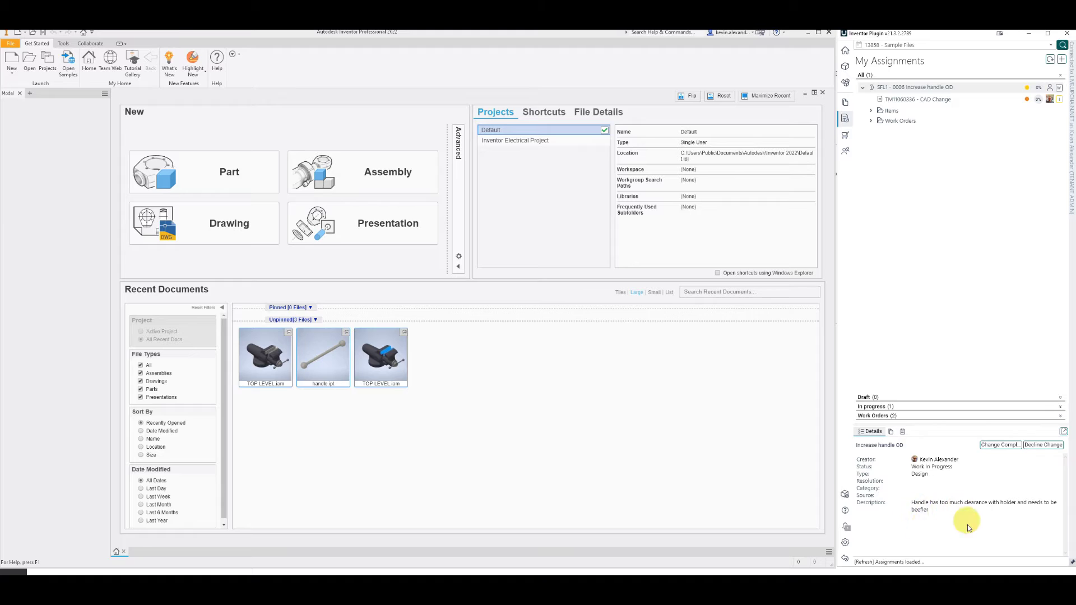
{"action": "left_click", "coordinate": [921, 100]}
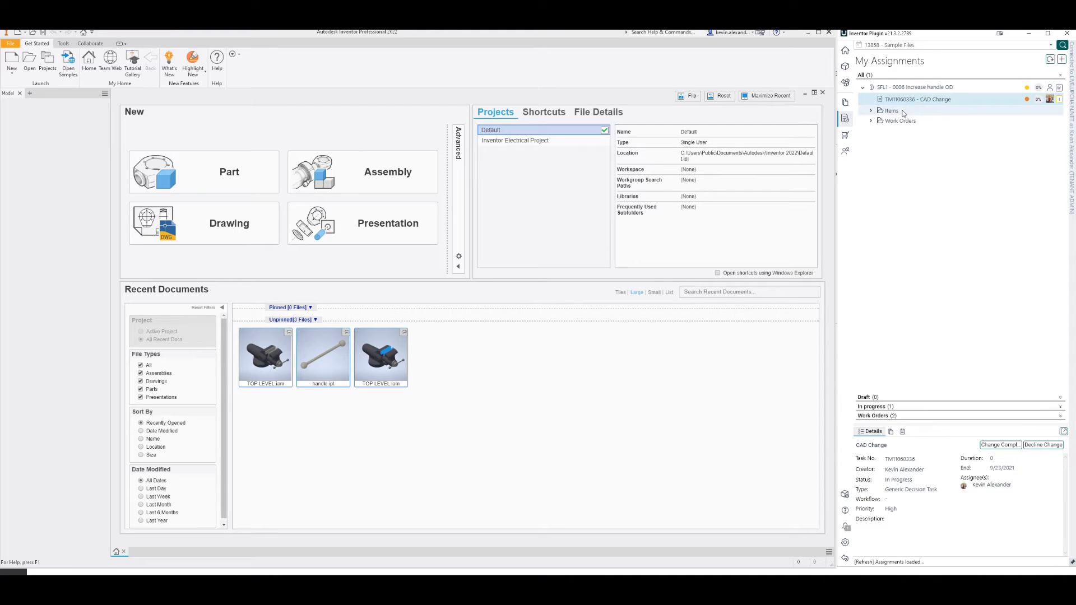
Load the INVENTOR - VISE assembly from the change request's items for download, and widen the file download dialog
{"action": "left_click", "coordinate": [897, 112]}
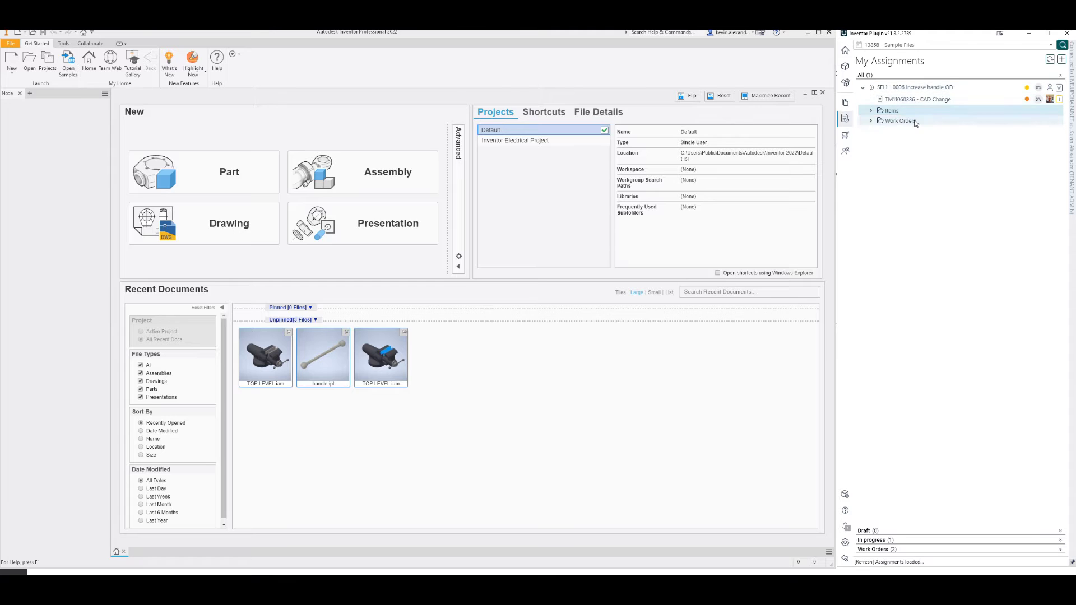
{"action": "left_click", "coordinate": [873, 111]}
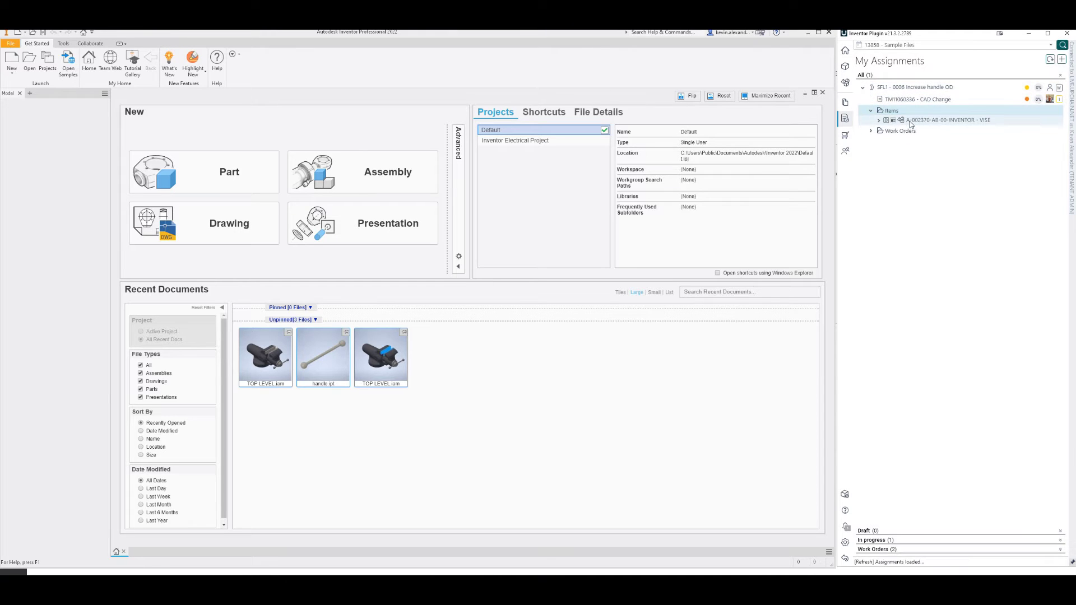
{"action": "left_click", "coordinate": [903, 121]}
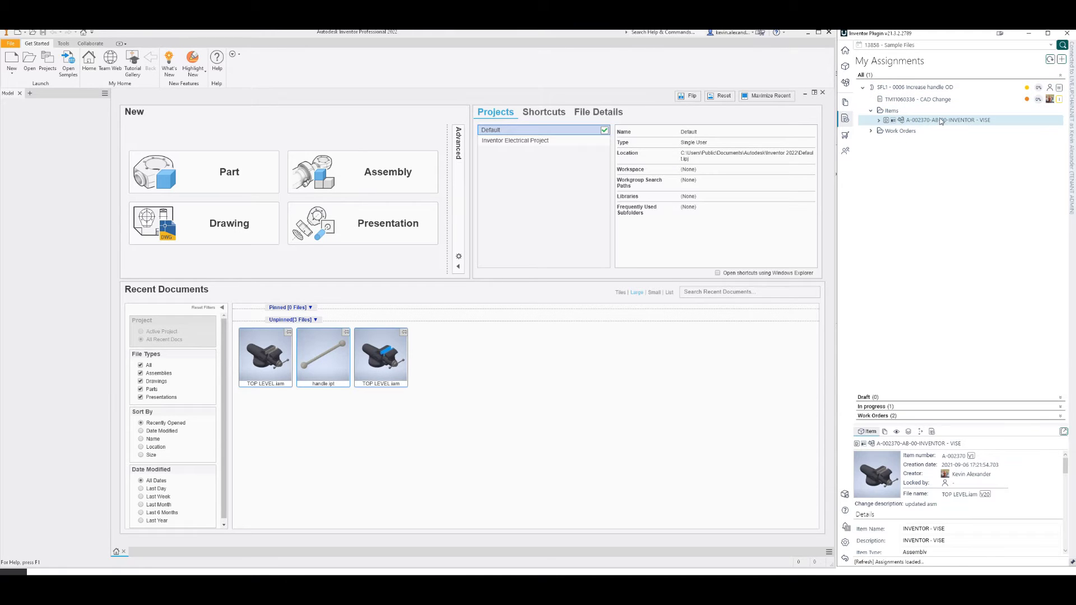
{"action": "double_click", "coordinate": [922, 122]}
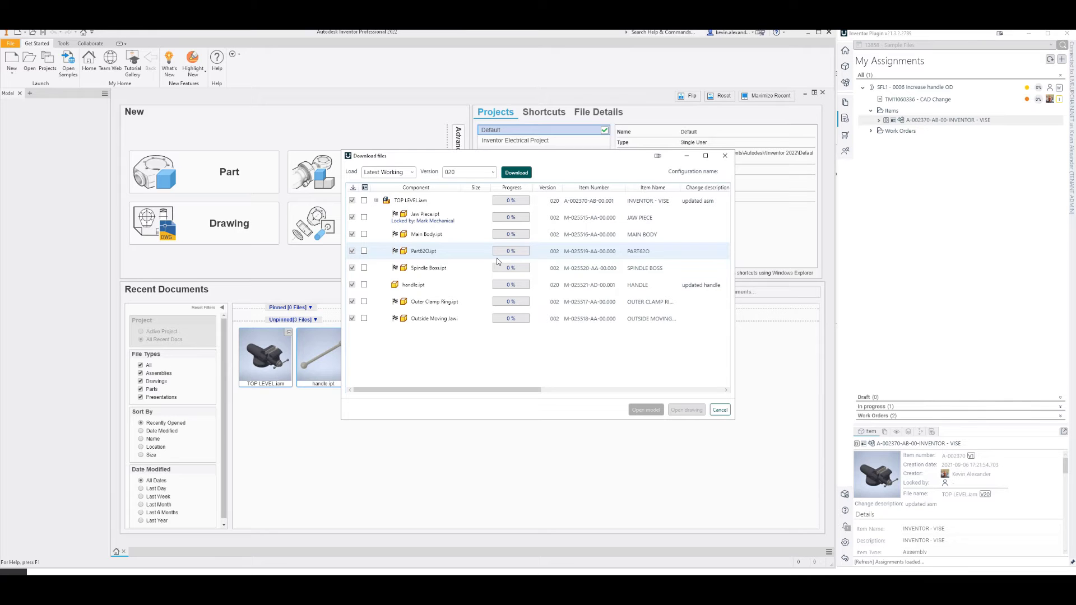
{"action": "left_click_drag", "start_coordinate": [735, 419], "coordinate": [797, 439]}
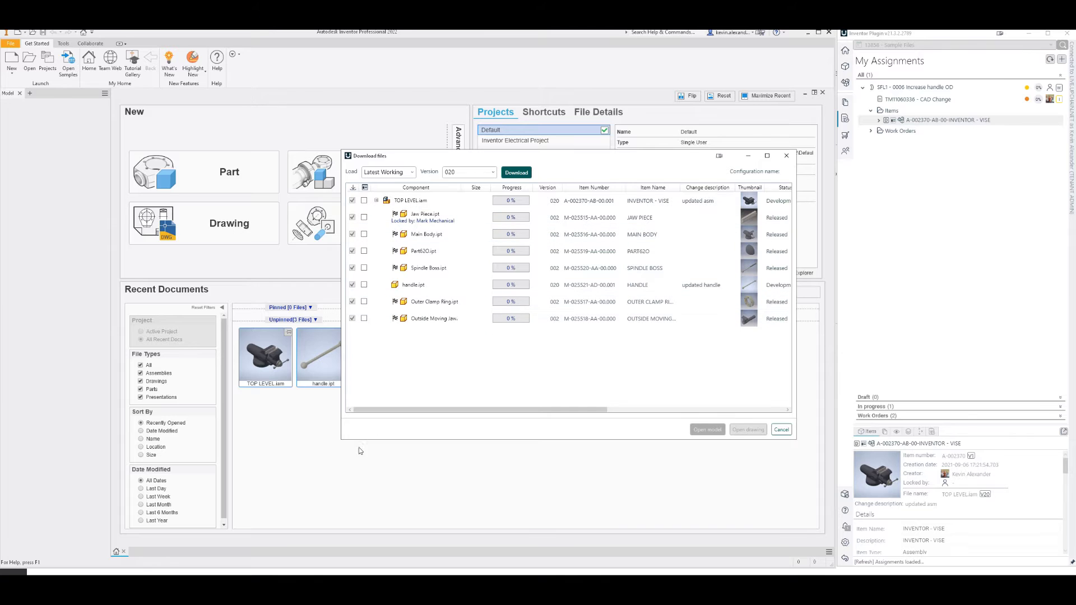
{"action": "left_click_drag", "start_coordinate": [341, 439], "coordinate": [242, 442]}
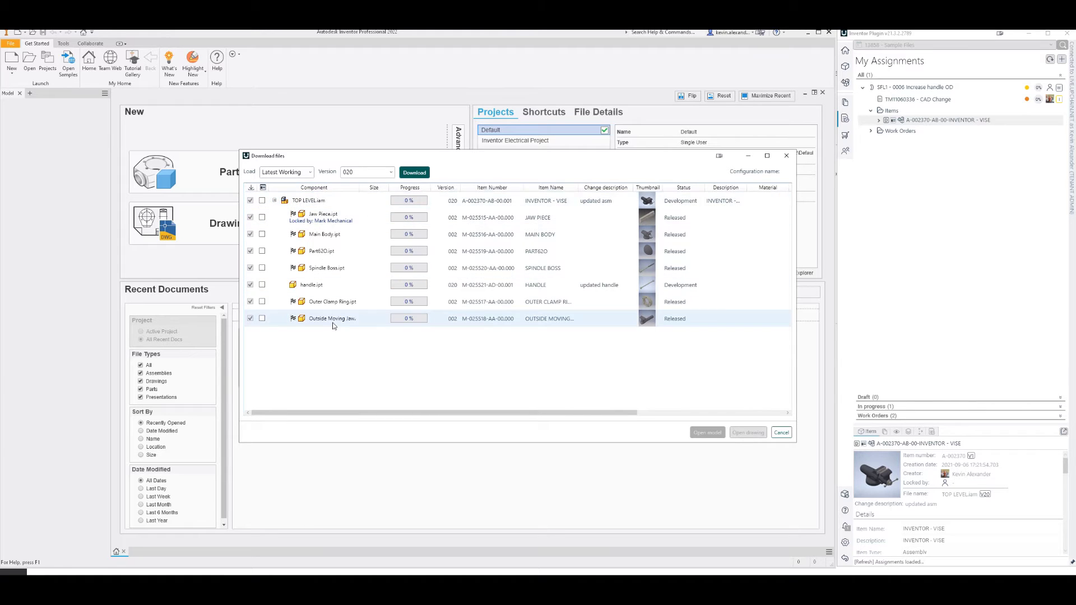
Download the vise assembly's files with the Latest Working load option and version 020, and open the model
{"action": "left_click", "coordinate": [308, 173]}
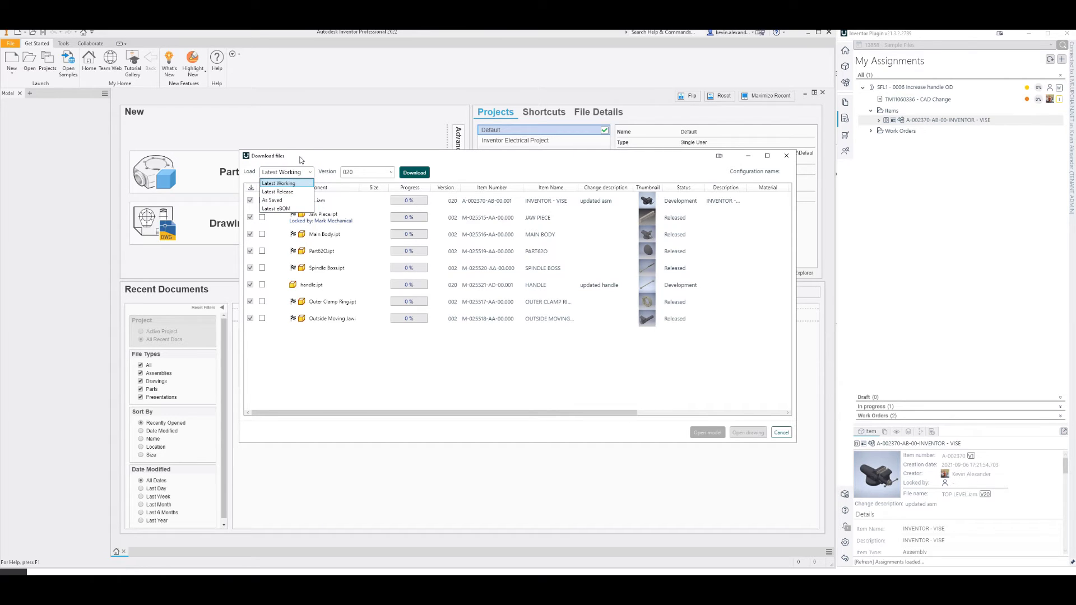
{"action": "left_click", "coordinate": [302, 160]}
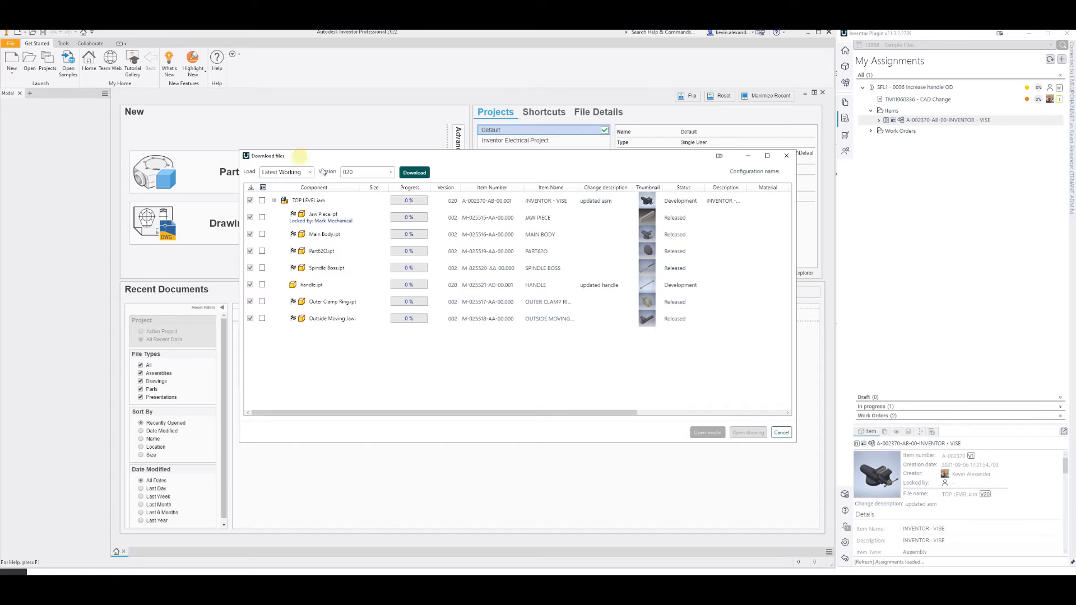
{"action": "left_click", "coordinate": [361, 172]}
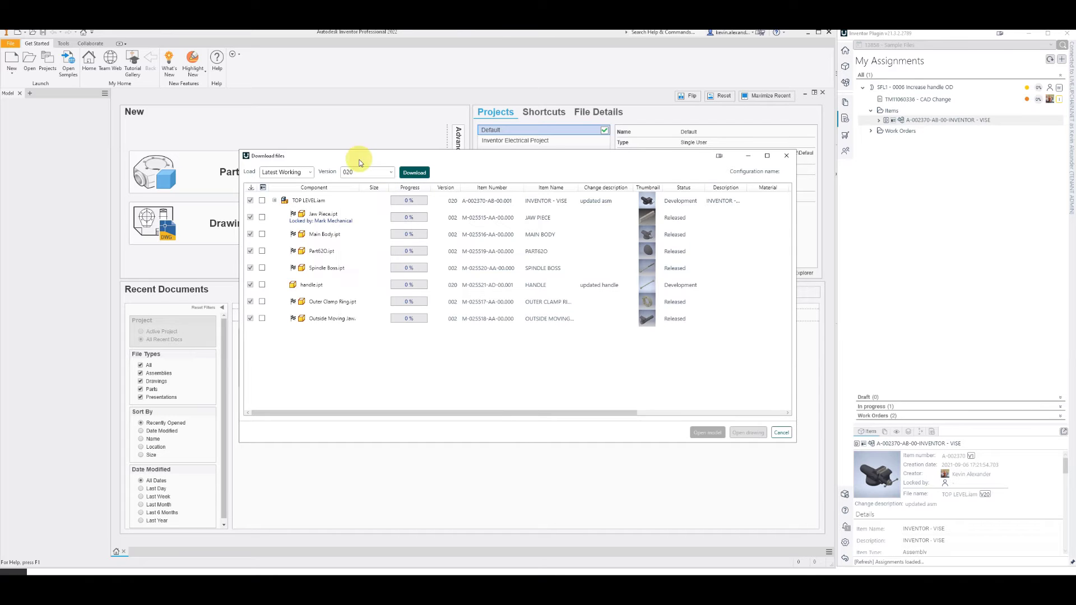
{"action": "left_click", "coordinate": [361, 166]}
{"action": "left_click", "coordinate": [417, 175]}
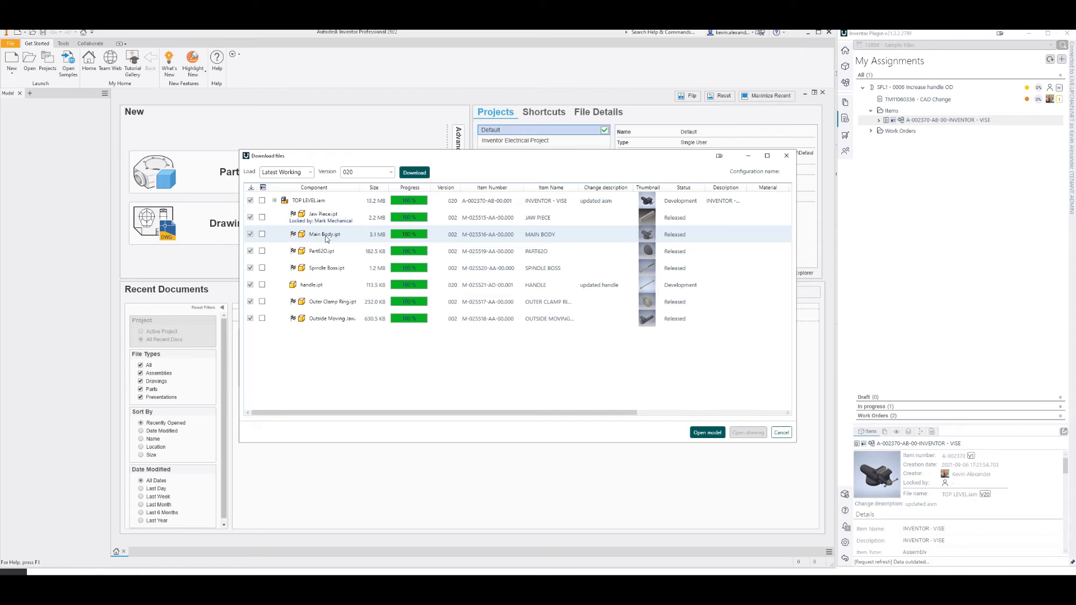
{"action": "left_click", "coordinate": [704, 434]}
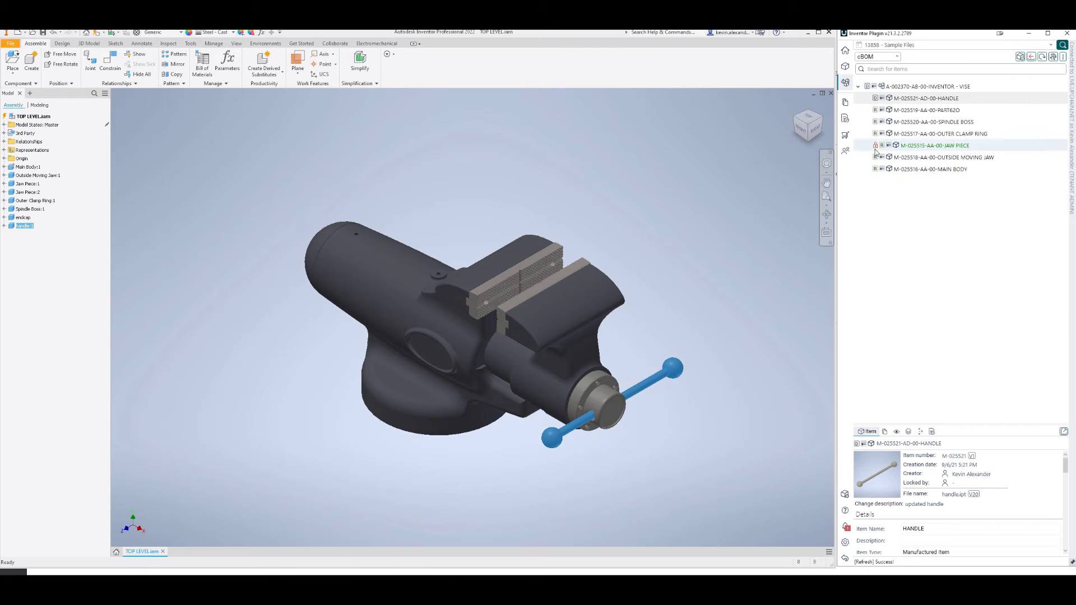
Select the HANDLE item and inspect the handle's clearance in the spindle boss hole up close
{"action": "mouse_move", "coordinate": [876, 150]}
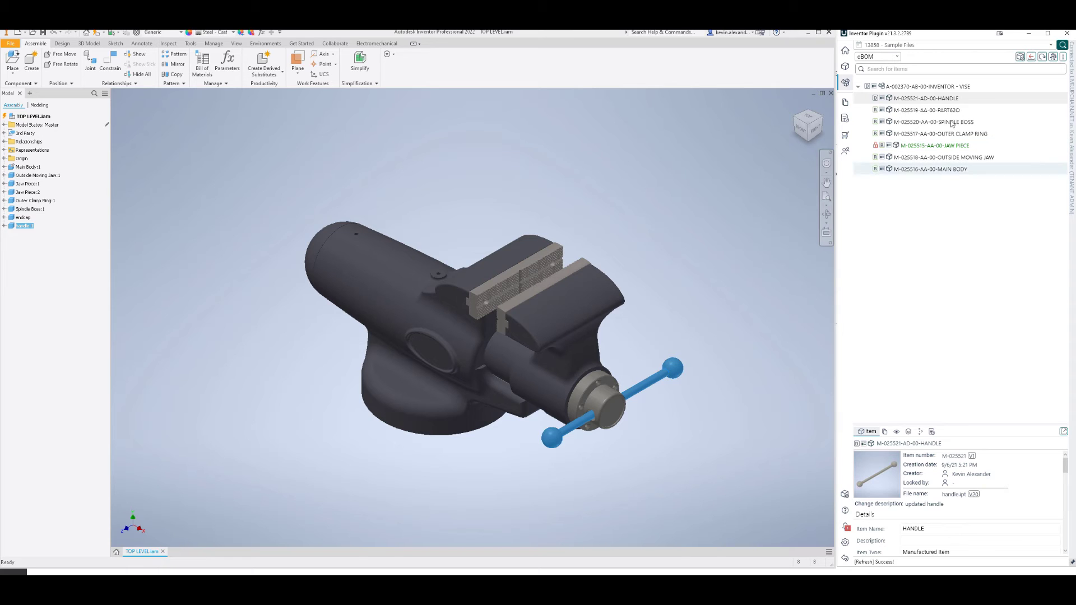
{"action": "left_click", "coordinate": [953, 101]}
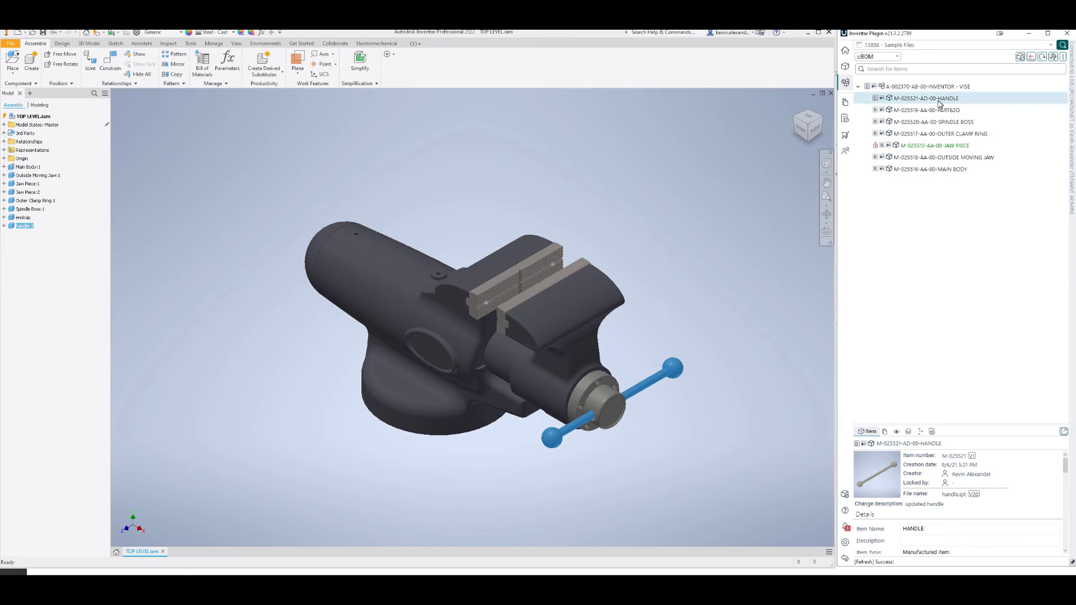
{"action": "scroll", "coordinate": [624, 440], "scroll_direction": "down", "scroll_amount": 5}
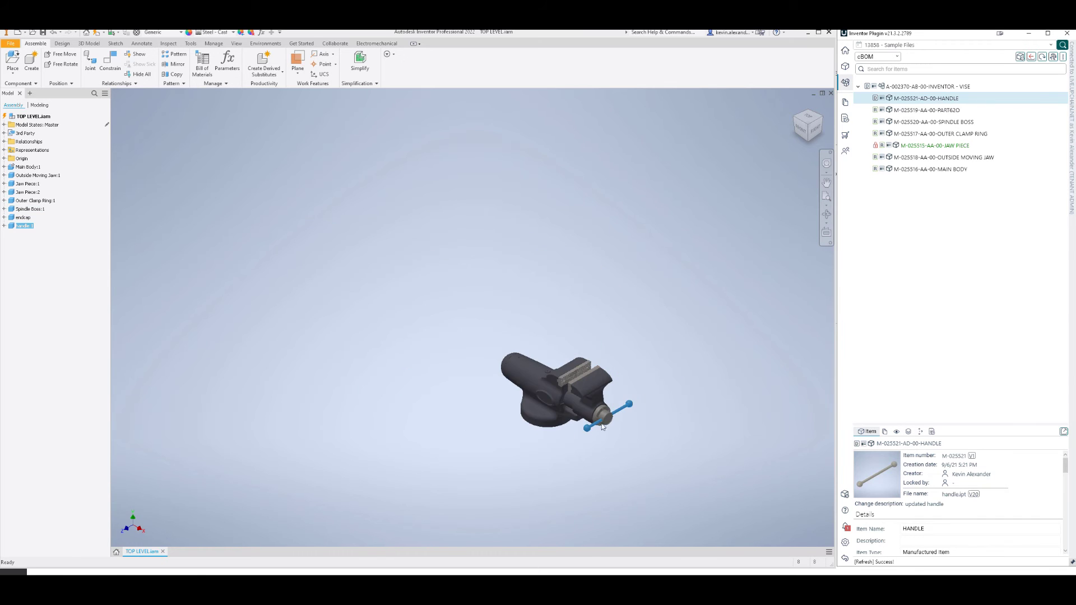
{"action": "scroll", "coordinate": [659, 412], "scroll_direction": "up", "scroll_amount": 15}
{"action": "scroll", "coordinate": [659, 412], "scroll_direction": "down", "scroll_amount": 3}
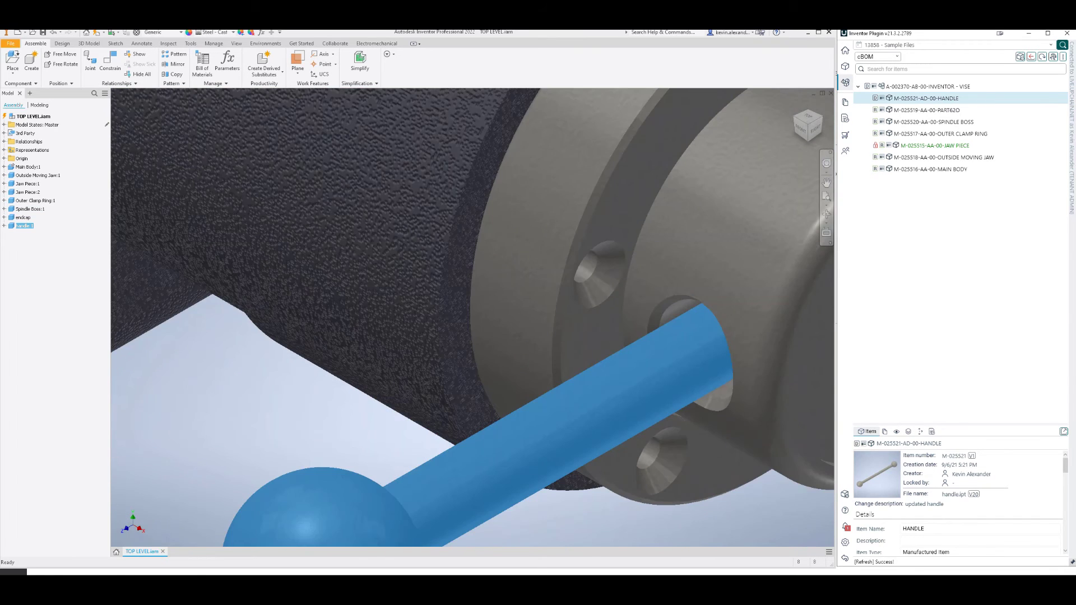
{"action": "scroll", "coordinate": [733, 357], "scroll_direction": "down", "scroll_amount": 2}
{"action": "scroll", "coordinate": [732, 358], "scroll_direction": "up", "scroll_amount": 2}
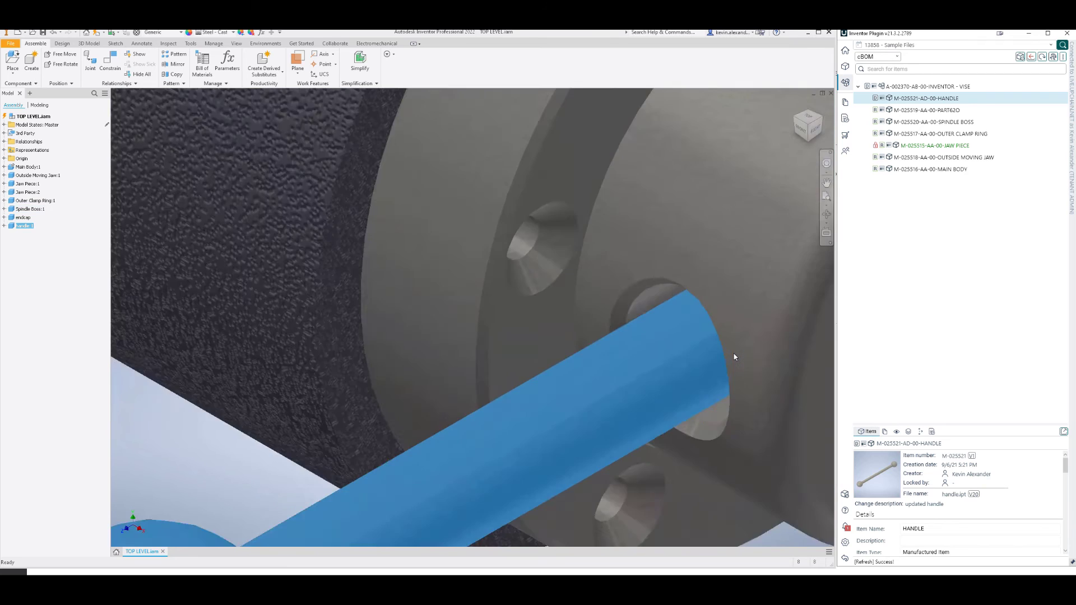
{"action": "scroll", "coordinate": [757, 356], "scroll_direction": "down", "scroll_amount": 10}
{"action": "scroll", "coordinate": [761, 351], "scroll_direction": "up", "scroll_amount": 10}
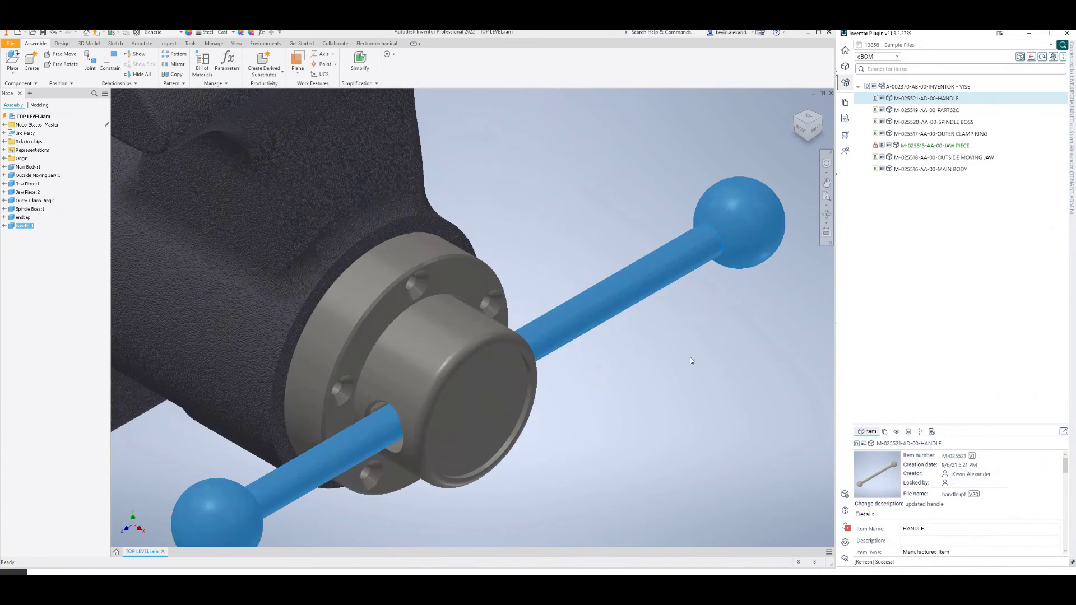
{"action": "scroll", "coordinate": [677, 360], "scroll_direction": "down", "scroll_amount": 4}
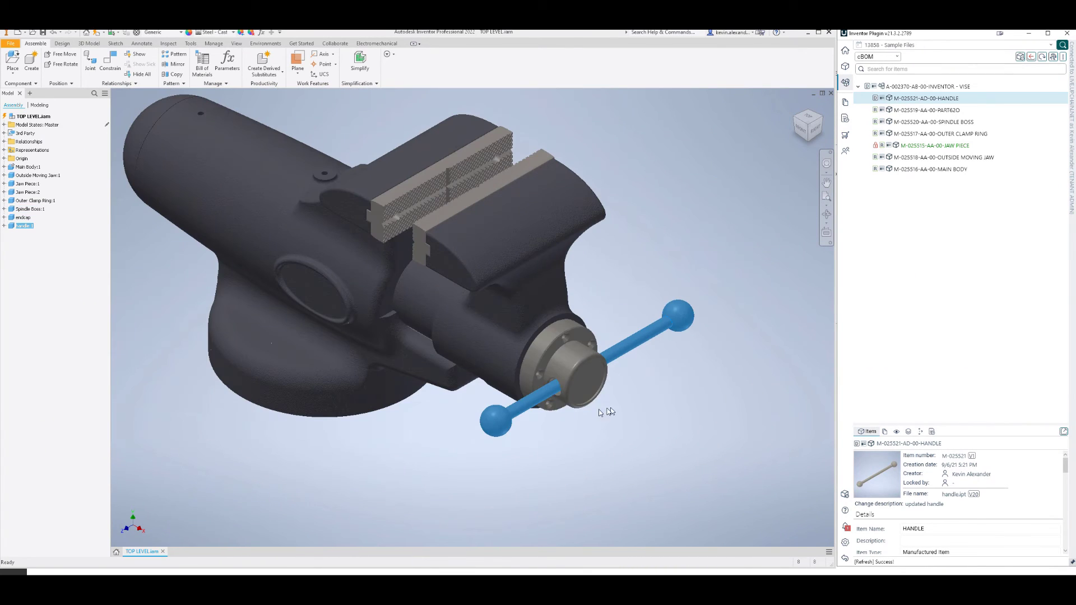
Check out the HANDLE part together with its parent INVENTOR - VISE assembly
{"action": "right_click", "coordinate": [941, 103]}
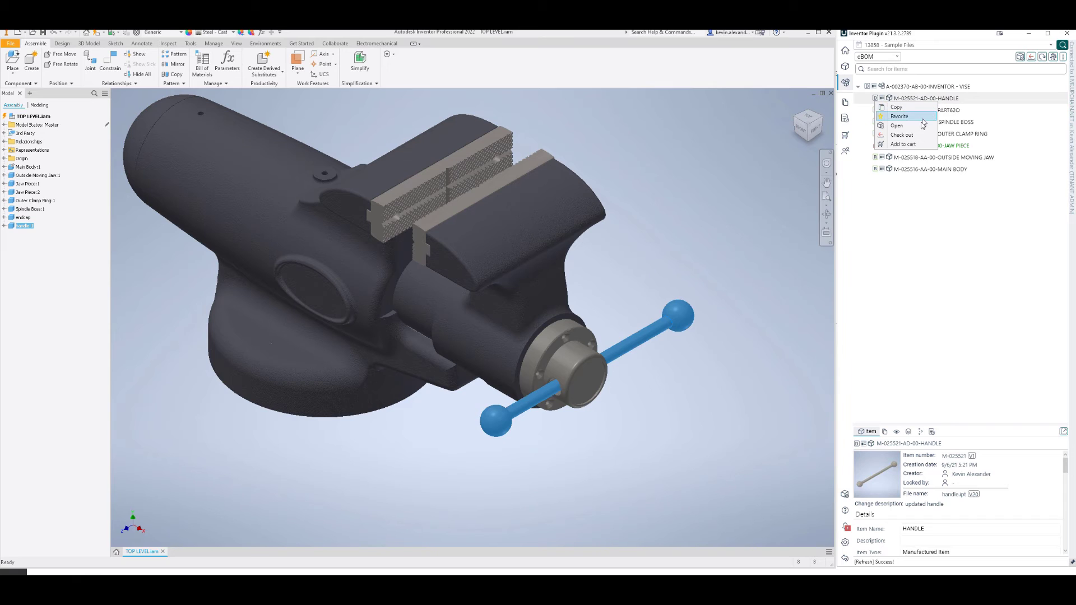
{"action": "left_click", "coordinate": [918, 136]}
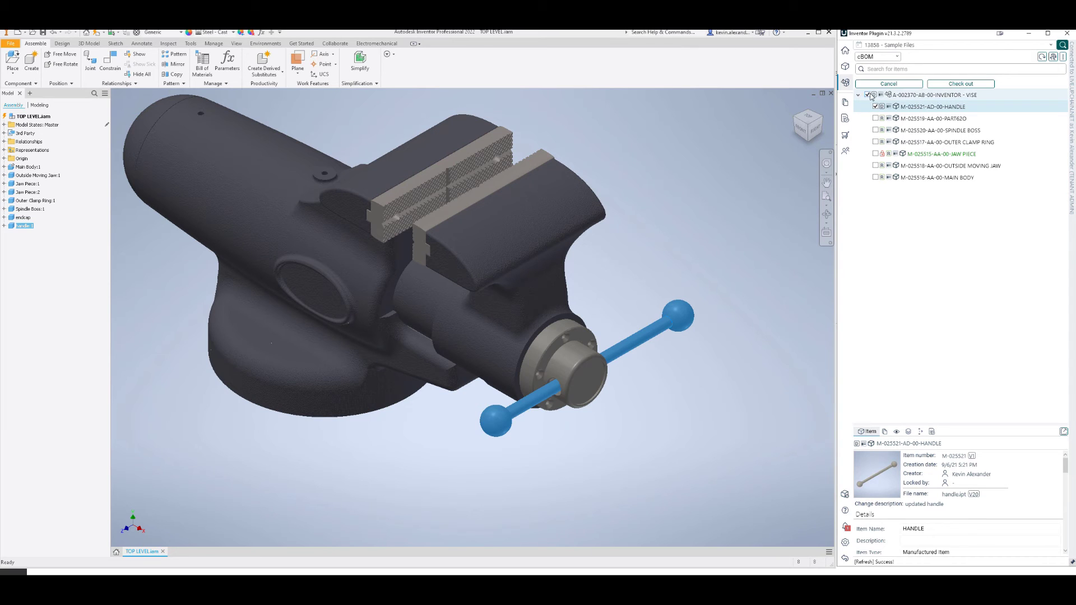
{"action": "left_click", "coordinate": [961, 83]}
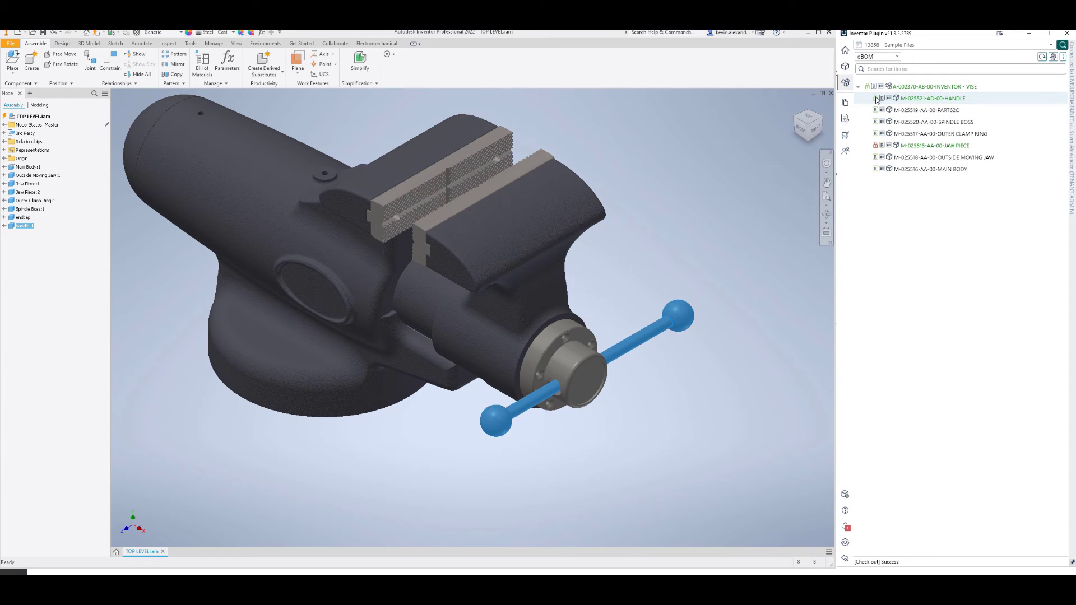
{"action": "mouse_move", "coordinate": [868, 87]}
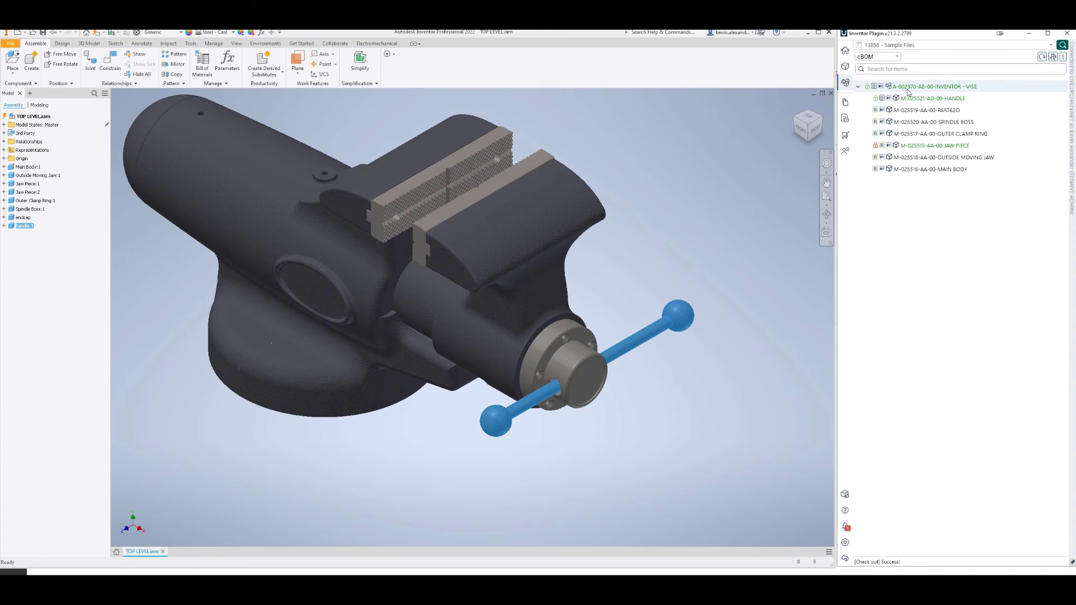
Open the checked-out HANDLE part in its own window and open the sketch of its extrusion for editing
{"action": "right_click", "coordinate": [911, 98]}
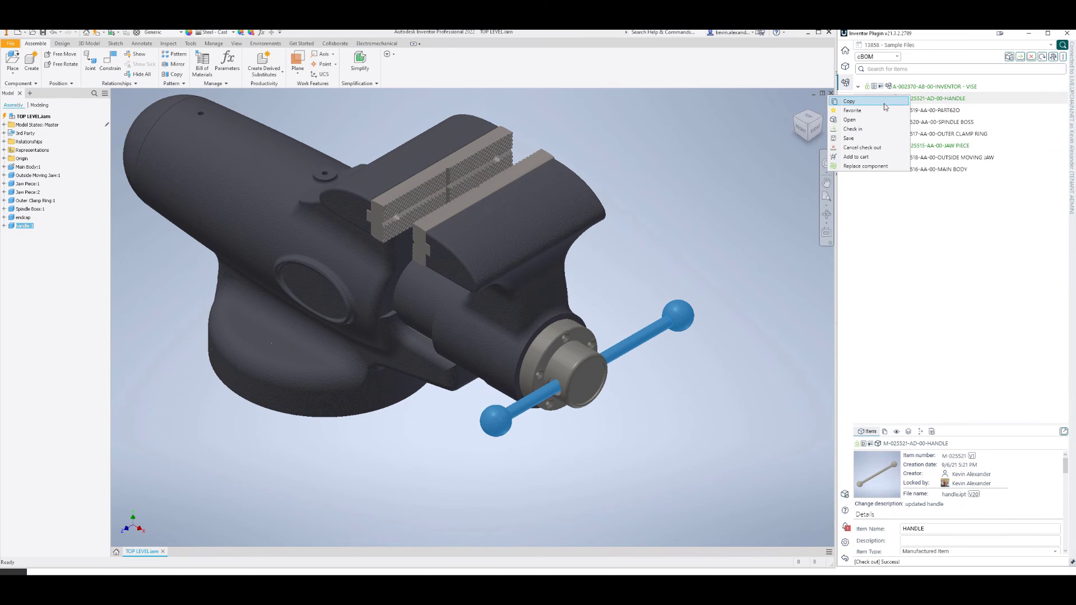
{"action": "left_click", "coordinate": [850, 119]}
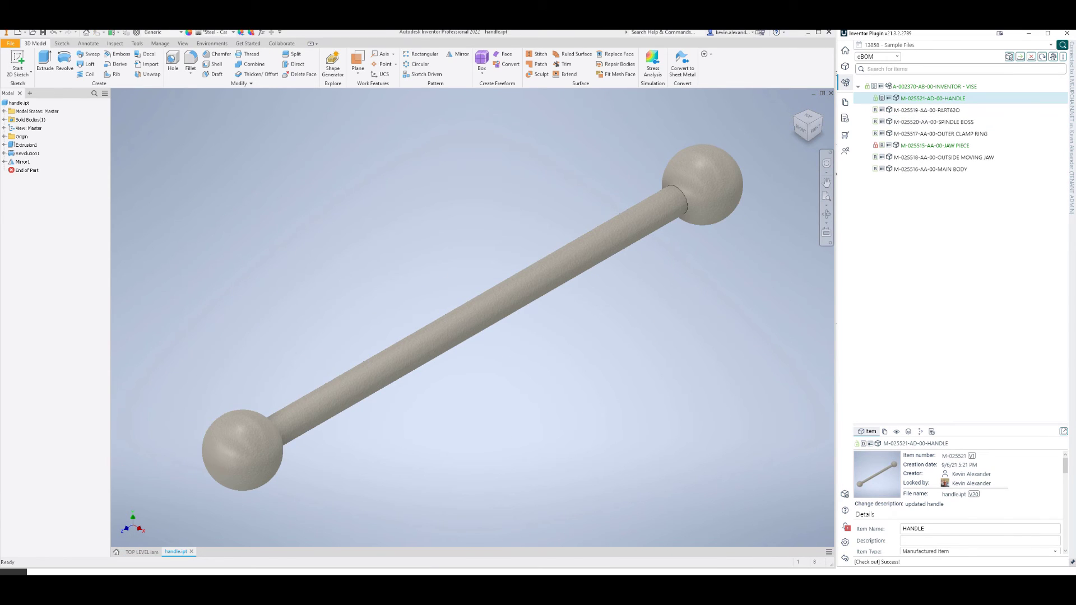
{"action": "right_click", "coordinate": [31, 147]}
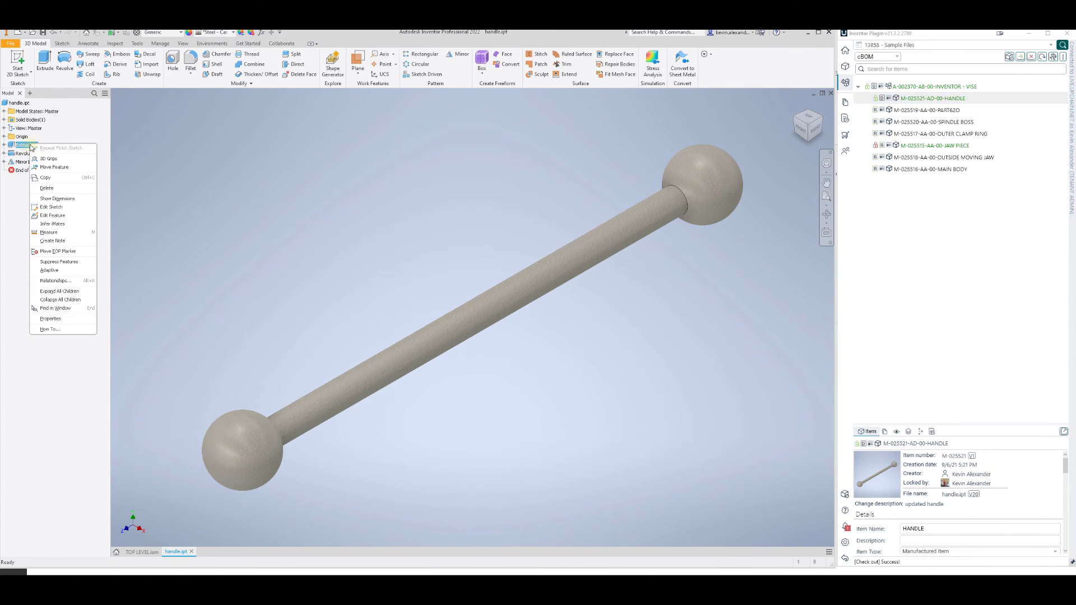
{"action": "left_click", "coordinate": [55, 208]}
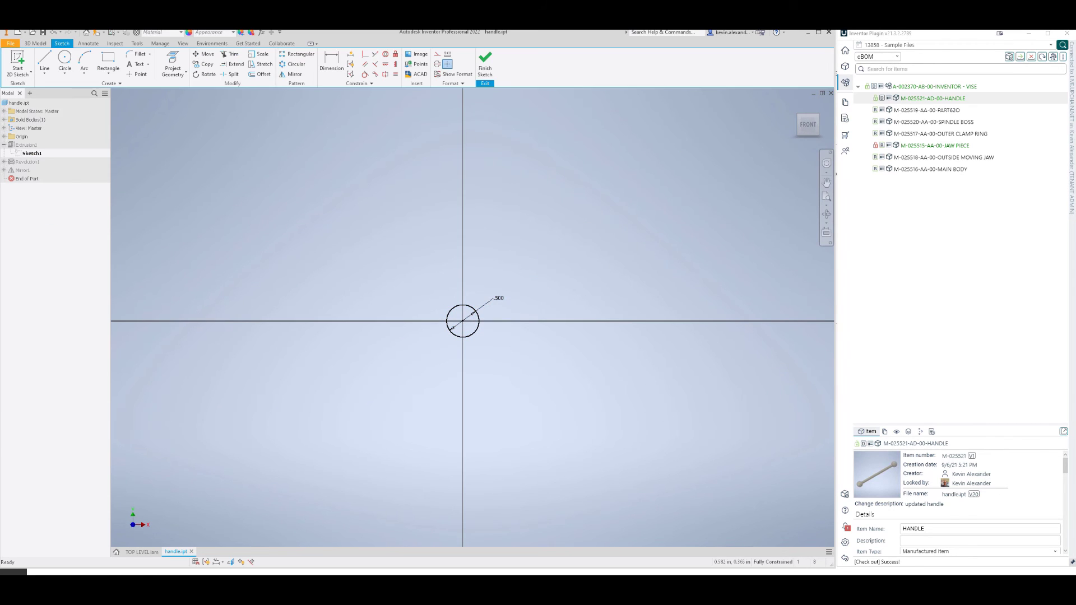
Set the handle circle's diameter to 0.75 in and finish the sketch
{"action": "left_click", "coordinate": [496, 297]}
{"action": "double_click", "coordinate": [498, 298]}
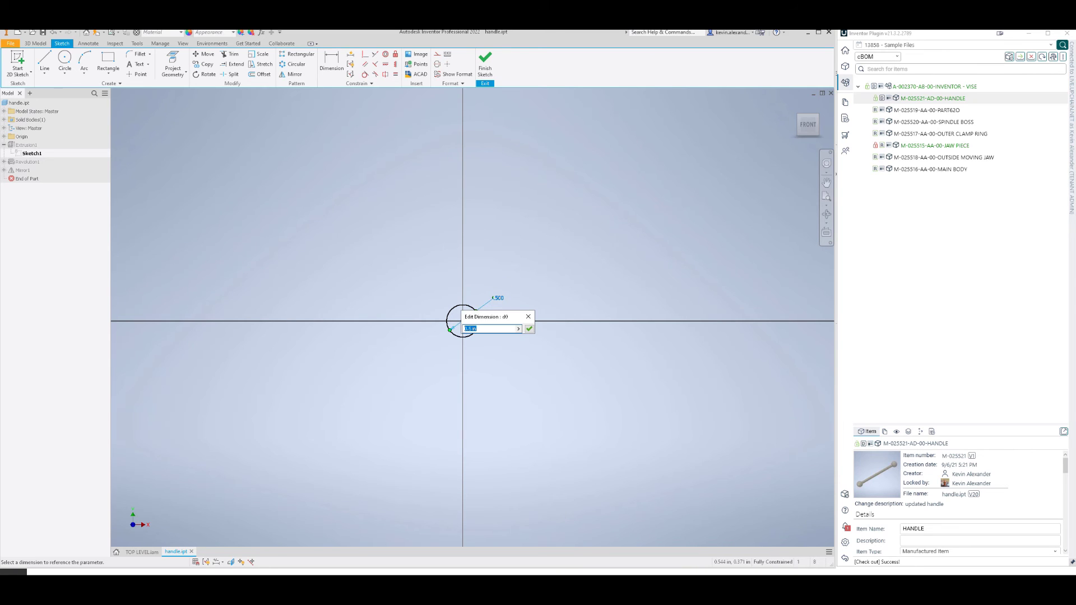
{"action": "type", "text": ".75"}
{"action": "key", "text": "Return"}
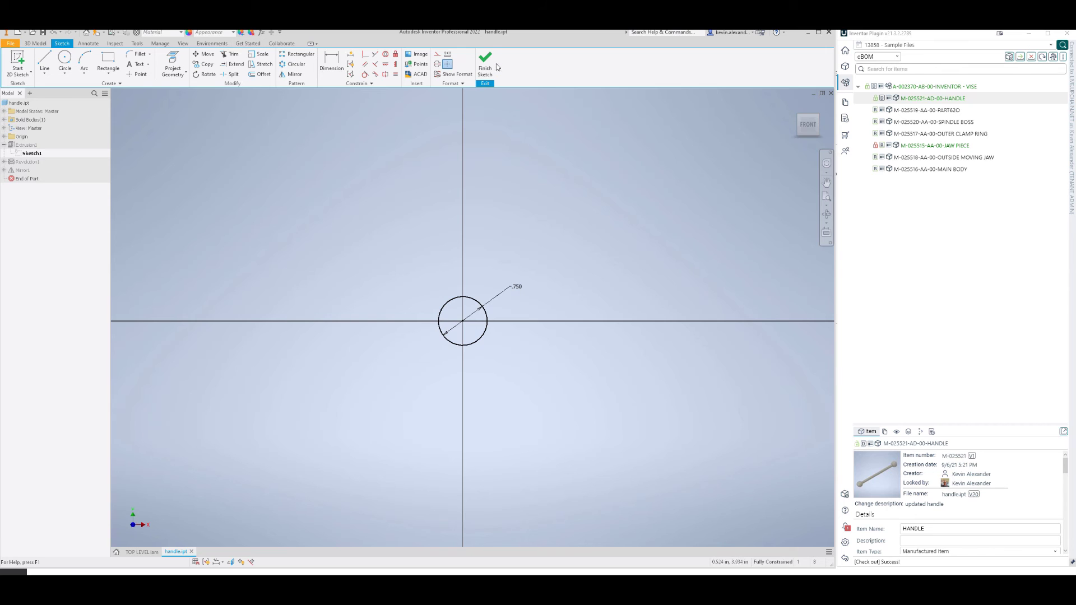
{"action": "left_click", "coordinate": [497, 67]}
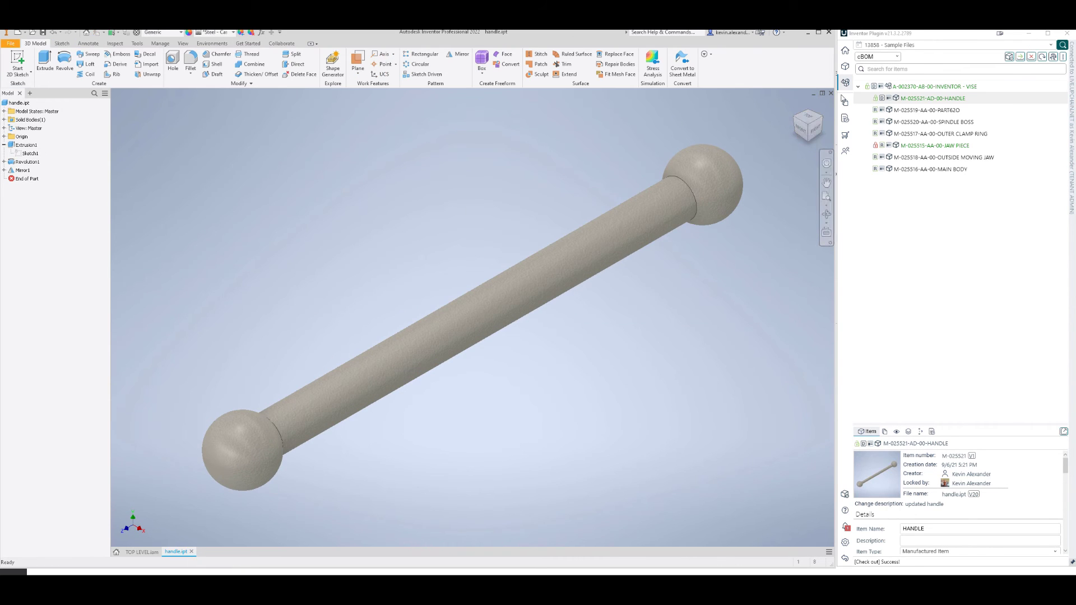
Close the handle part to return to the vise assembly, and refresh the plugin's item structure
{"action": "left_click", "coordinate": [1042, 57]}
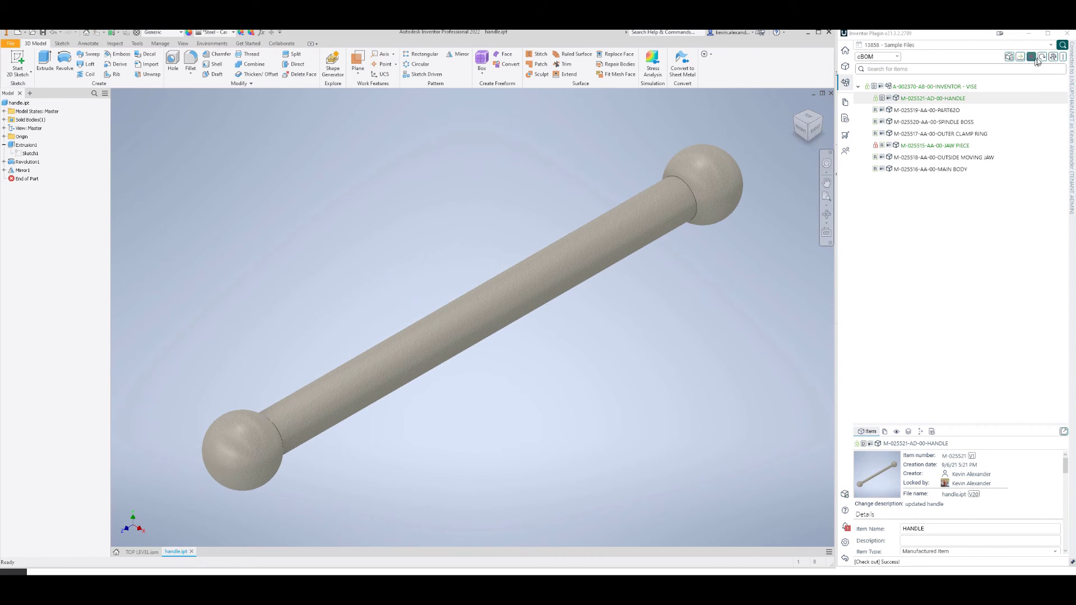
{"action": "left_click", "coordinate": [831, 93]}
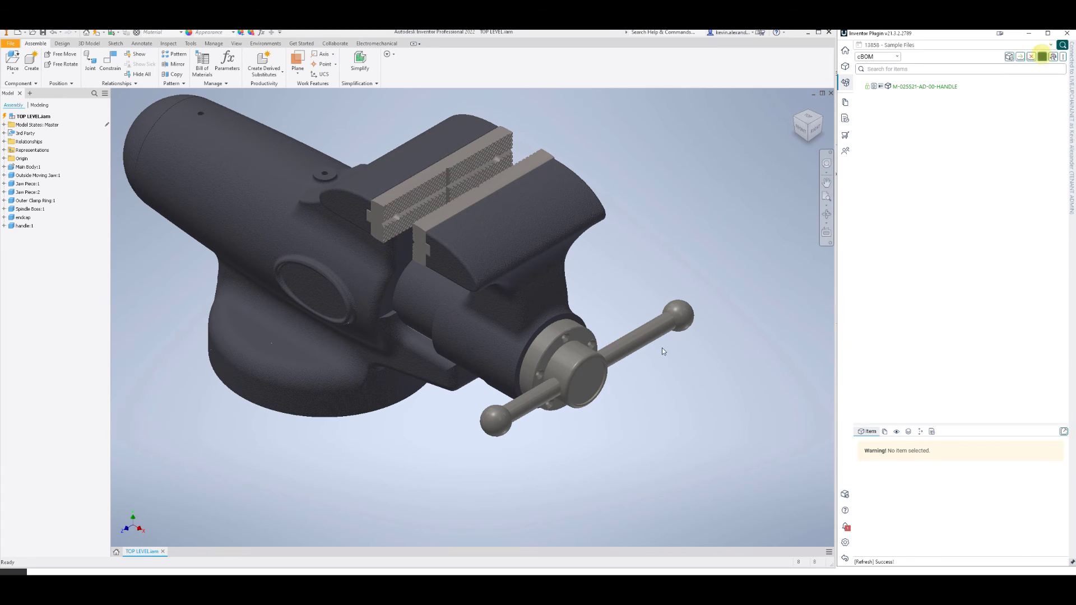
Select the handle in the assembly and inspect its fit in the spindle boss hole up close
{"action": "left_click", "coordinate": [547, 397]}
{"action": "scroll", "coordinate": [548, 397], "scroll_direction": "up", "scroll_amount": 3}
{"action": "scroll", "coordinate": [547, 396], "scroll_direction": "down", "scroll_amount": 8}
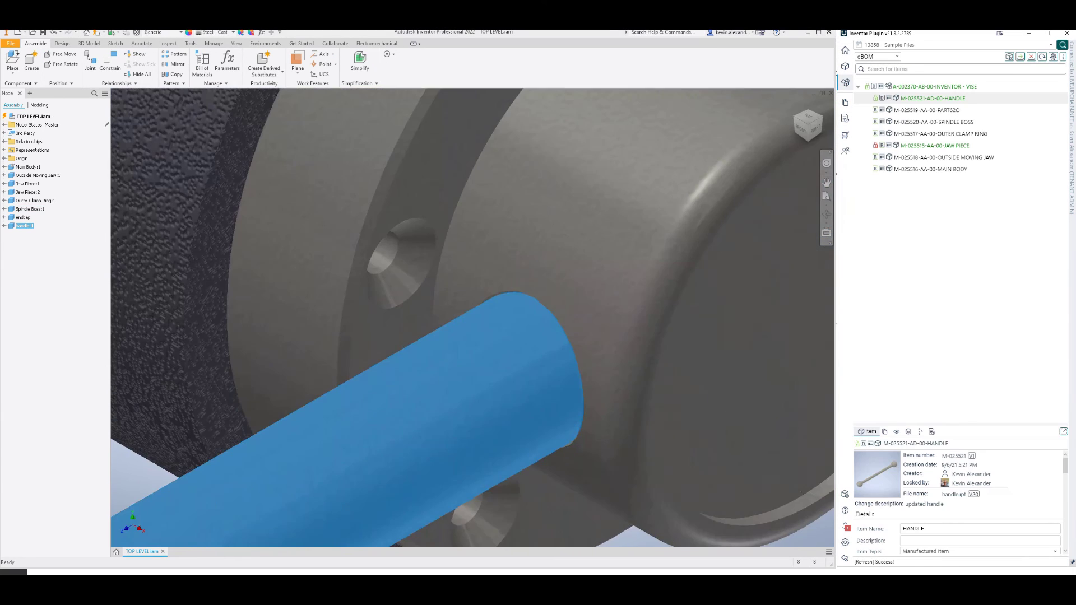
{"action": "scroll", "coordinate": [547, 397], "scroll_direction": "down", "scroll_amount": 2}
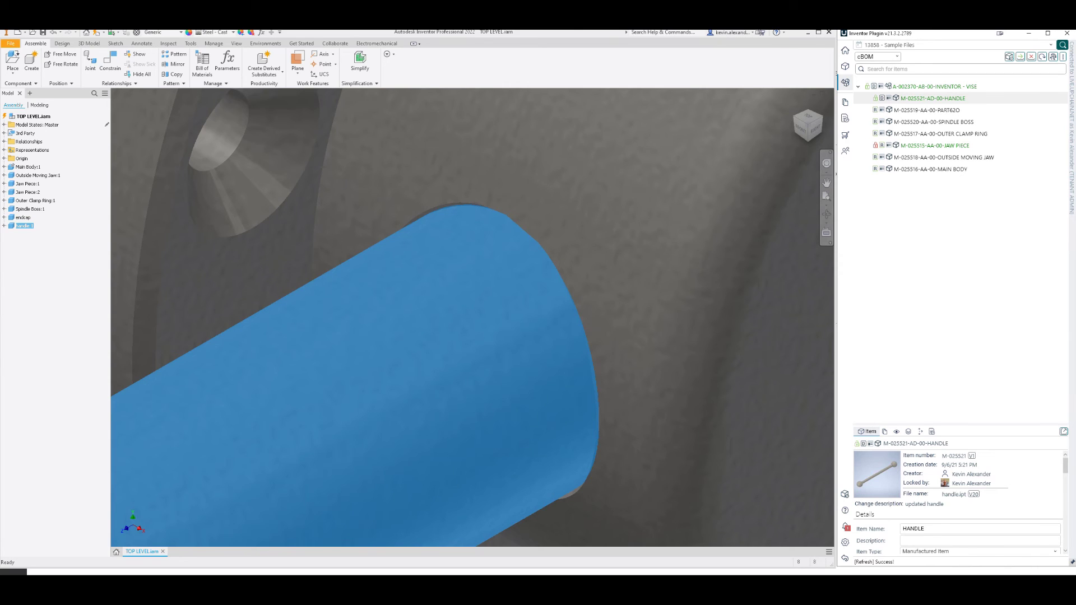
{"action": "scroll", "coordinate": [561, 394], "scroll_direction": "up", "scroll_amount": 10}
{"action": "scroll", "coordinate": [561, 394], "scroll_direction": "down", "scroll_amount": 4}
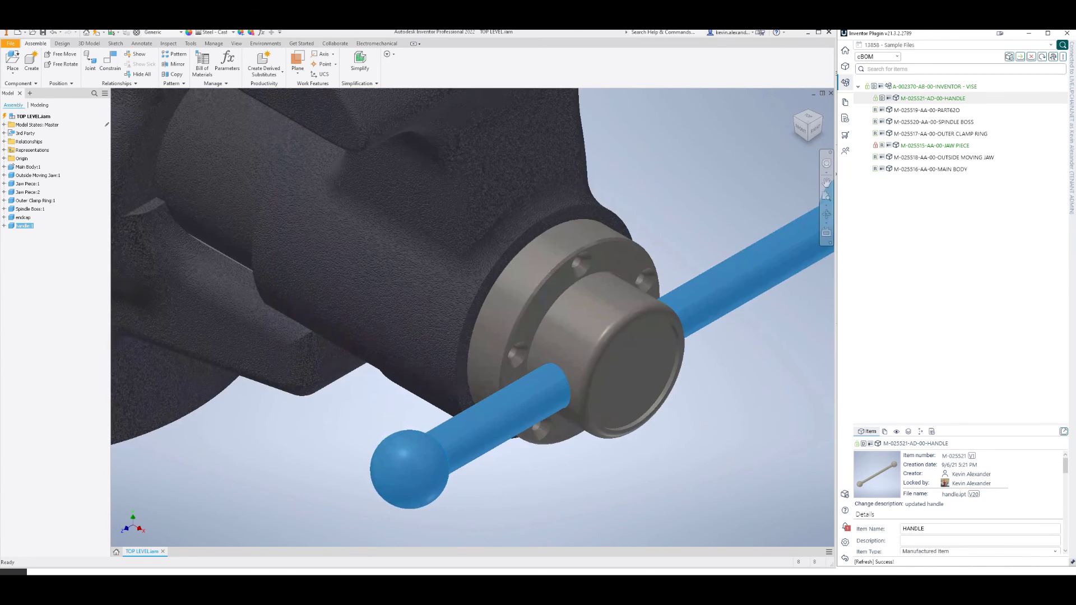
{"action": "scroll", "coordinate": [561, 394], "scroll_direction": "up", "scroll_amount": 2}
{"action": "scroll", "coordinate": [561, 398], "scroll_direction": "up", "scroll_amount": 6}
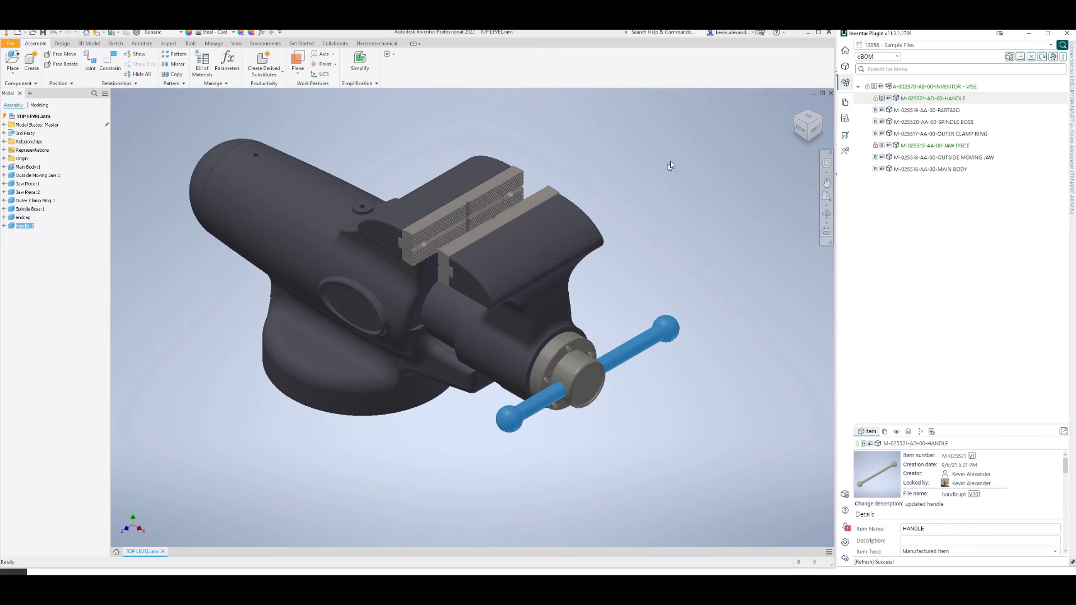
{"action": "scroll", "coordinate": [647, 300], "scroll_direction": "down", "scroll_amount": 3}
Review the INVENTOR - VISE item's file version and start checking in the assembly
{"action": "left_click", "coordinate": [925, 86]}
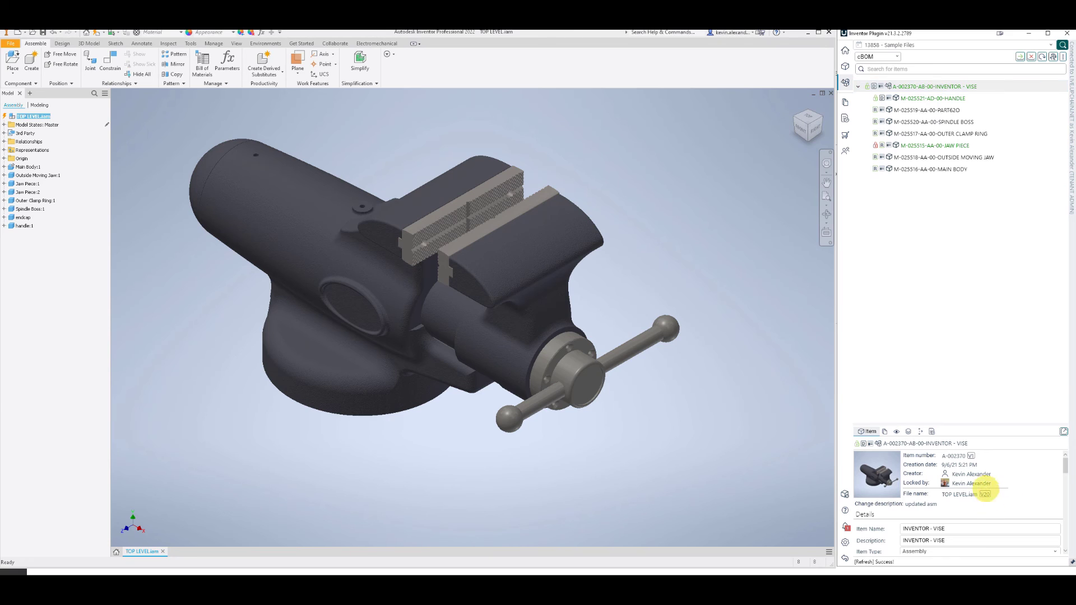
{"action": "mouse_move", "coordinate": [987, 494]}
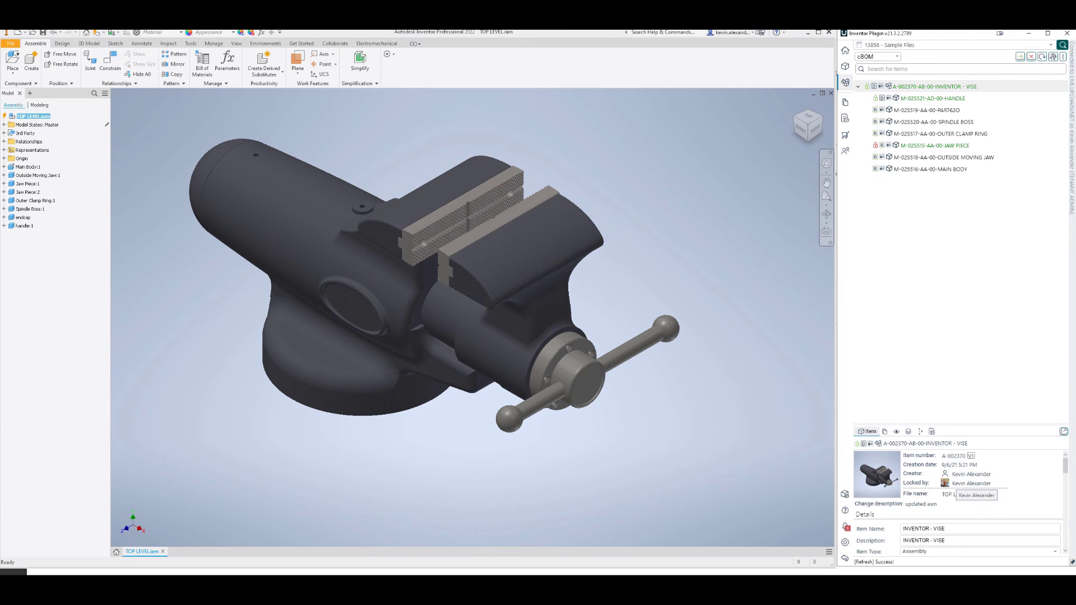
{"action": "right_click", "coordinate": [927, 90]}
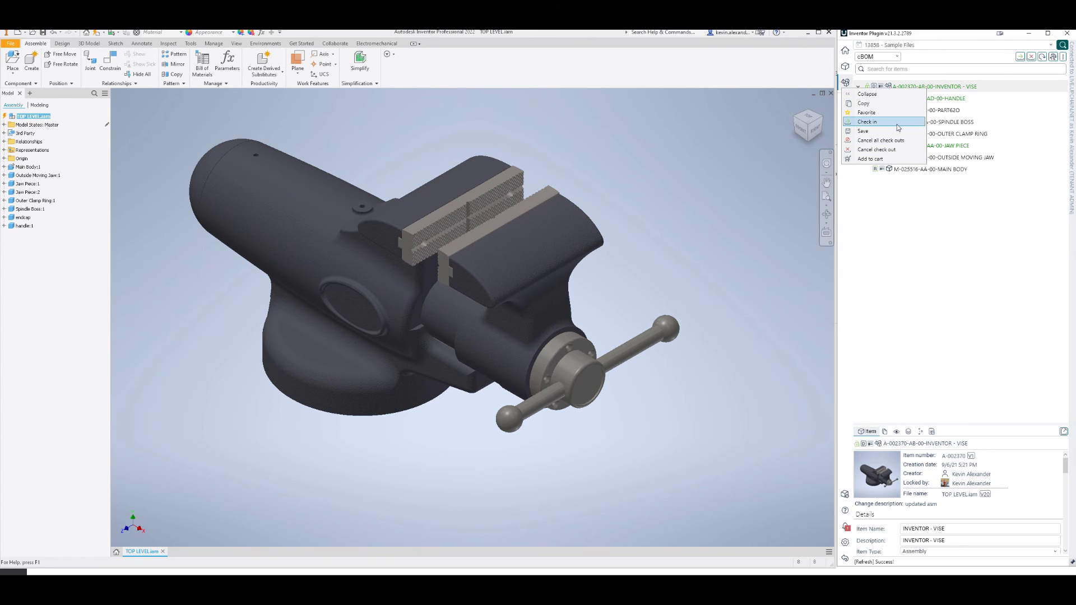
{"action": "left_click", "coordinate": [897, 124]}
{"action": "left_click", "coordinate": [568, 324]}
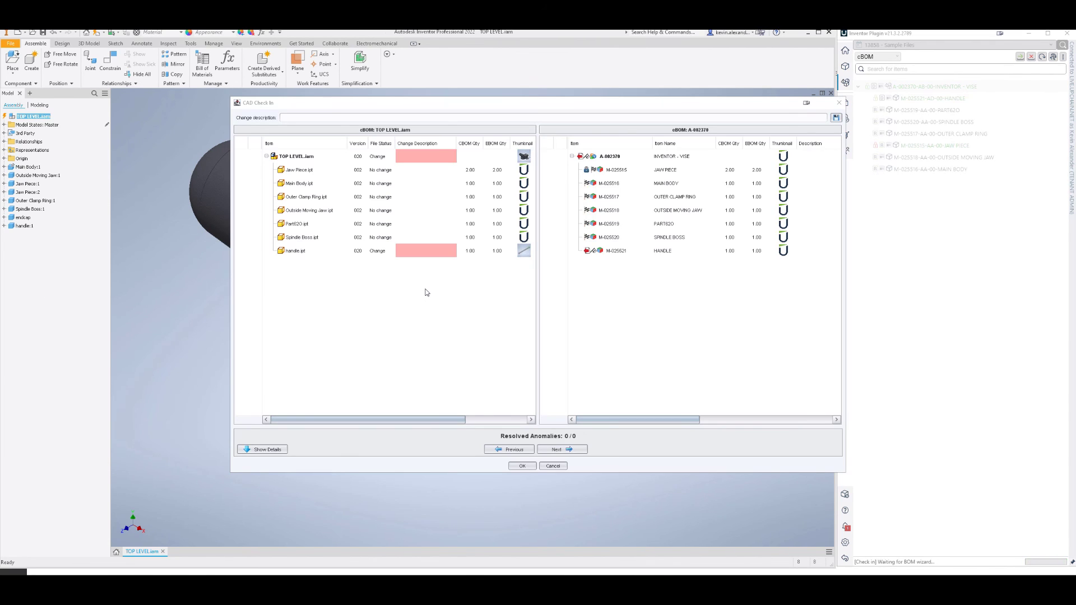
Enter the change descriptions "updated asm" for TOP LEVEL.iam and "updated OD" for handle.ipt, and complete the check-in
{"action": "left_click", "coordinate": [416, 157]}
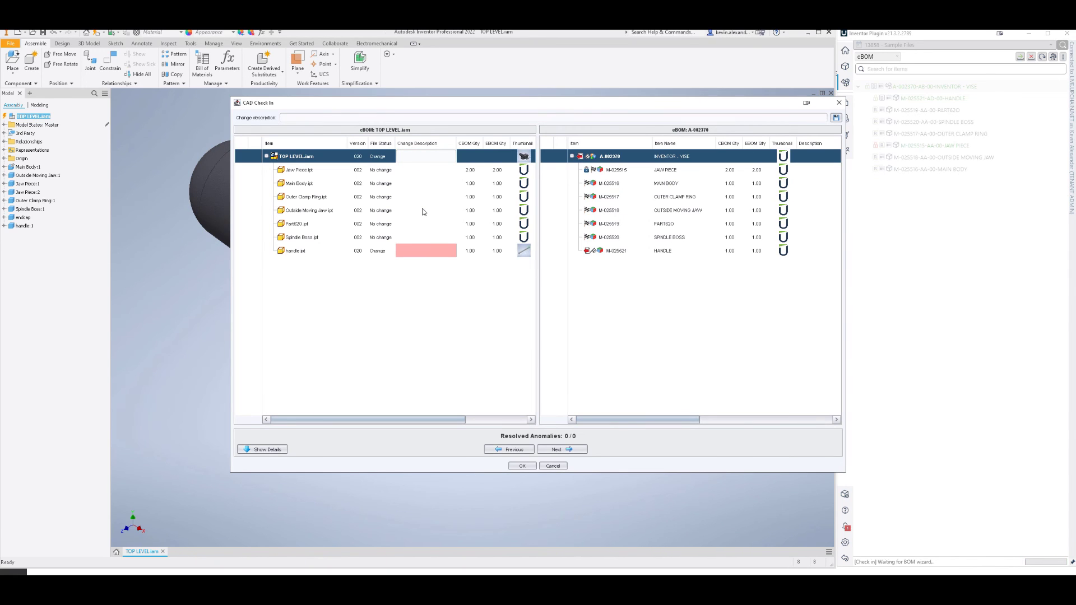
{"action": "type", "text": "updated asm"}
{"action": "key", "text": "Return"}
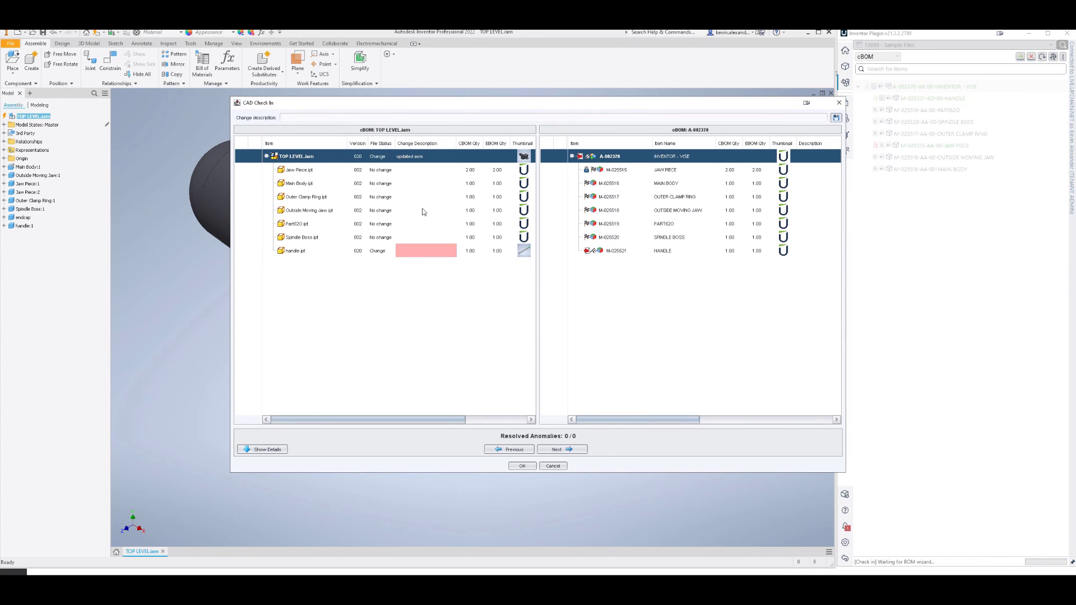
{"action": "left_click", "coordinate": [426, 250]}
{"action": "type", "text": "updated c"}
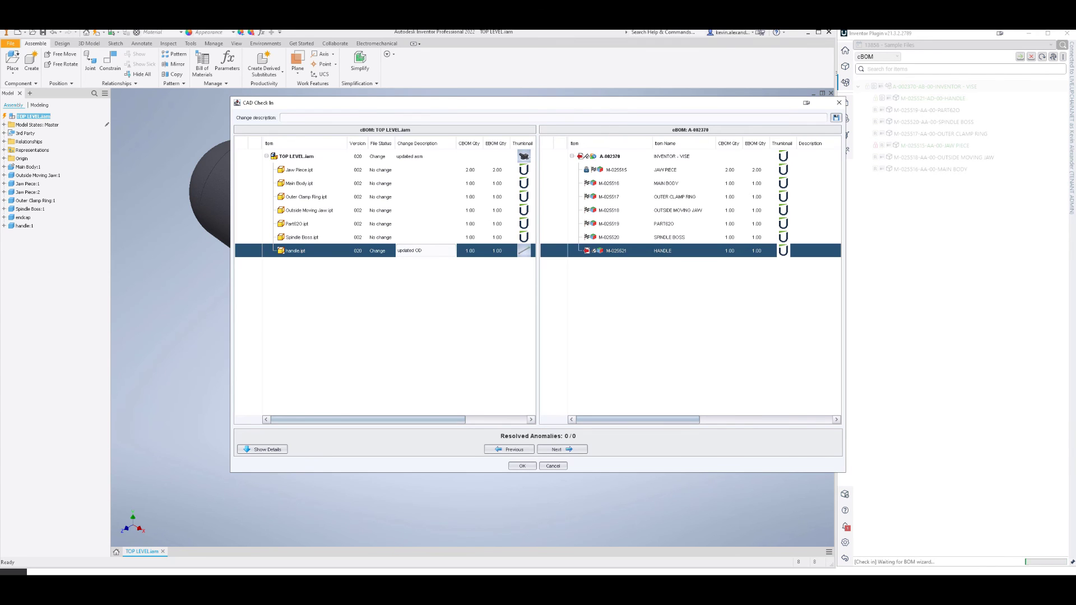
{"action": "key", "text": "Return"}
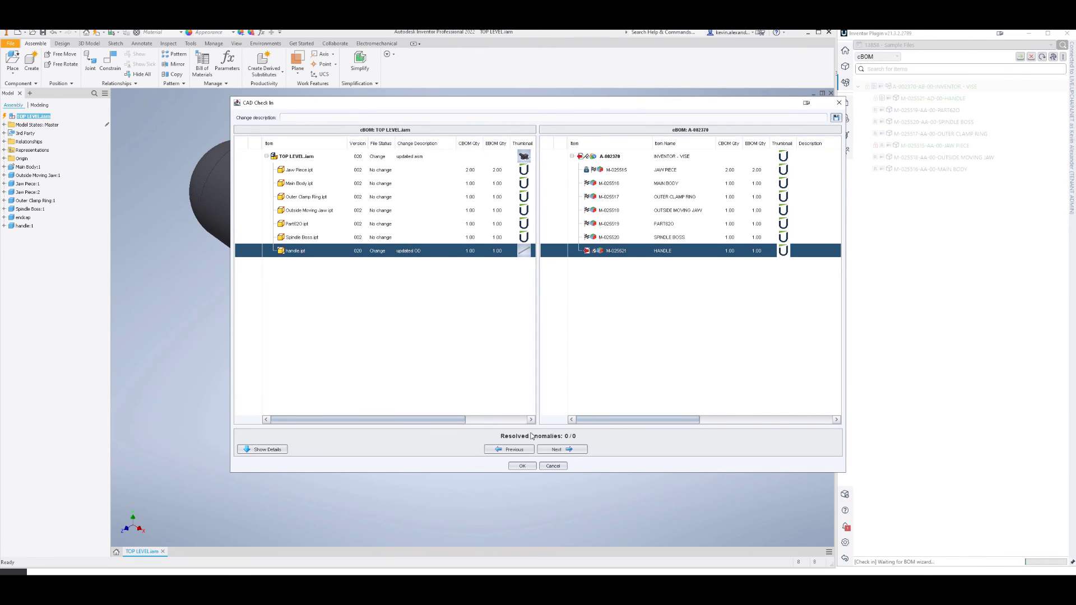
{"action": "left_click", "coordinate": [522, 467]}
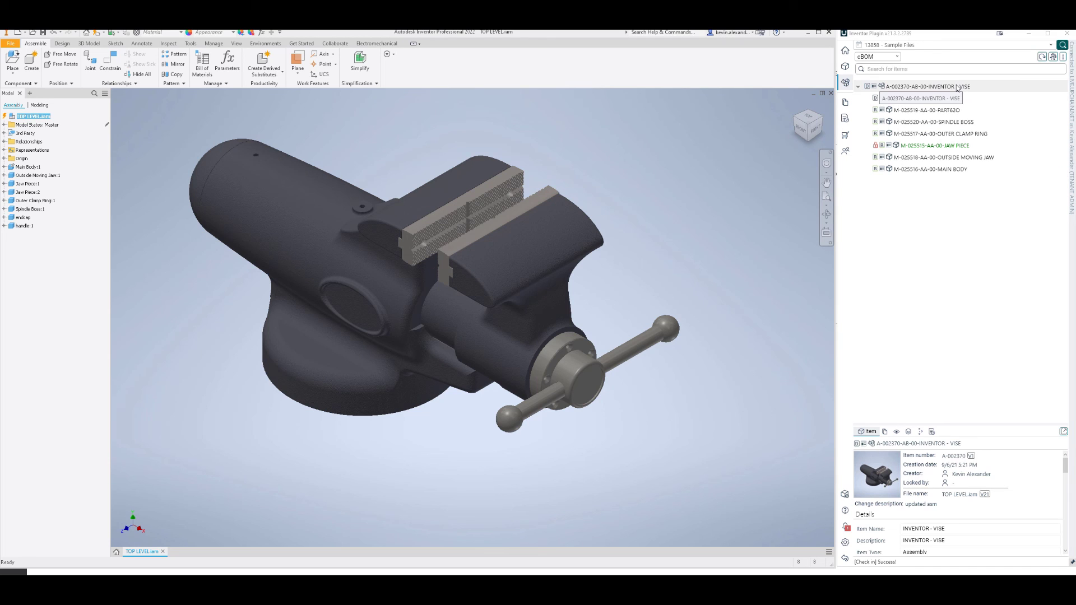
Check the file versions and lock status of the HANDLE and INVENTOR - VISE items
{"action": "left_click", "coordinate": [954, 99]}
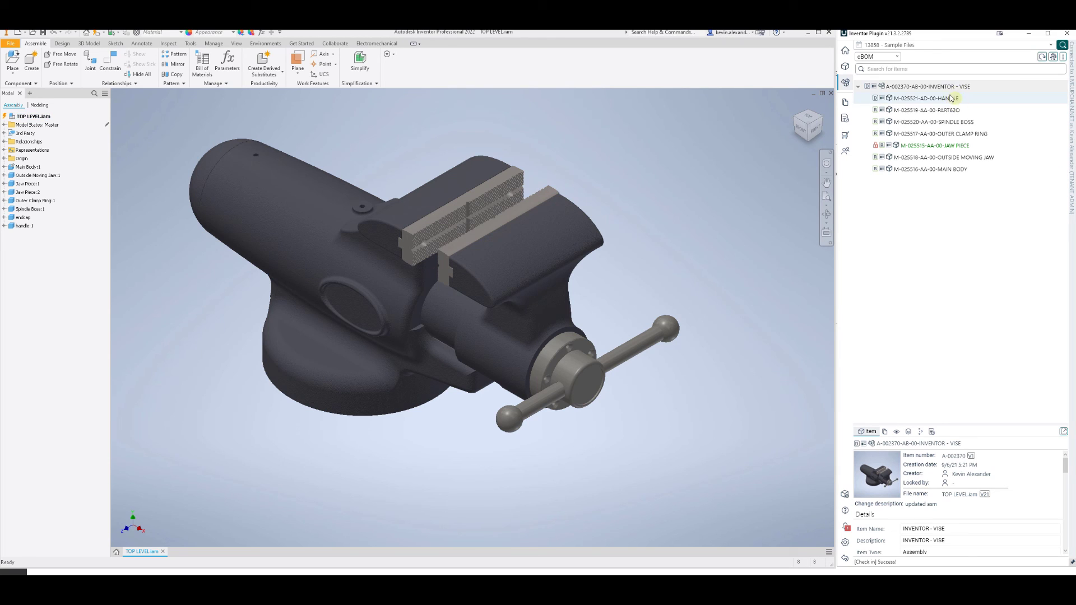
{"action": "left_click", "coordinate": [993, 497]}
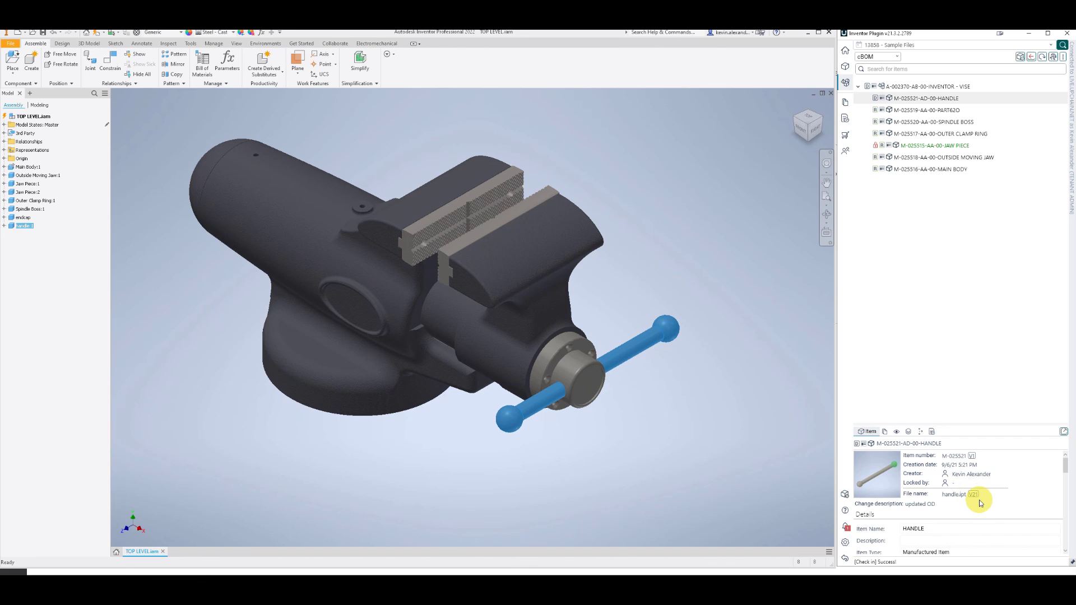
{"action": "left_click", "coordinate": [916, 86]}
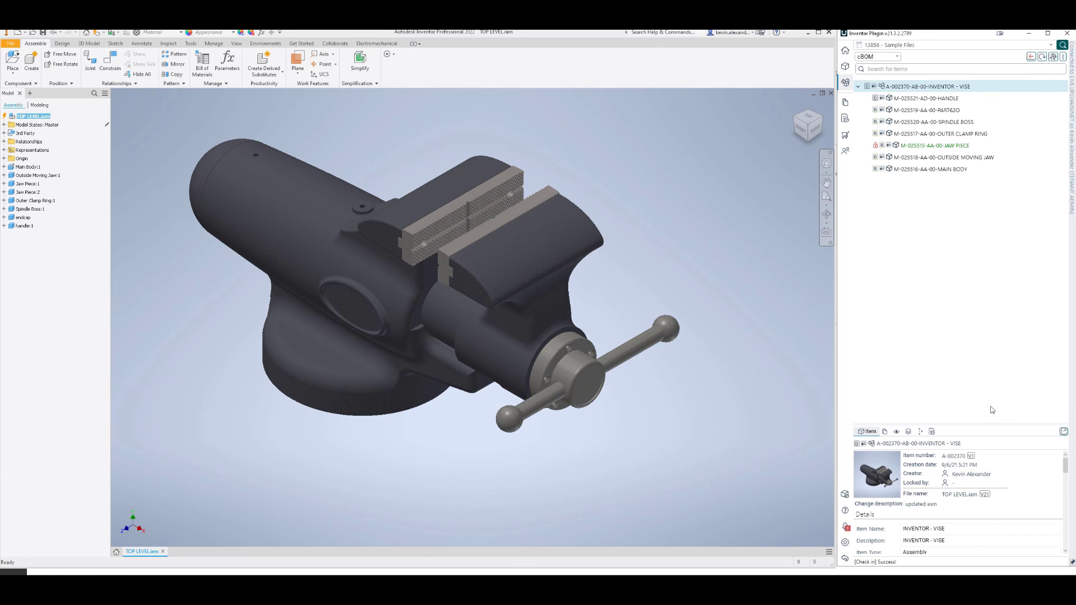
{"action": "left_click", "coordinate": [993, 492]}
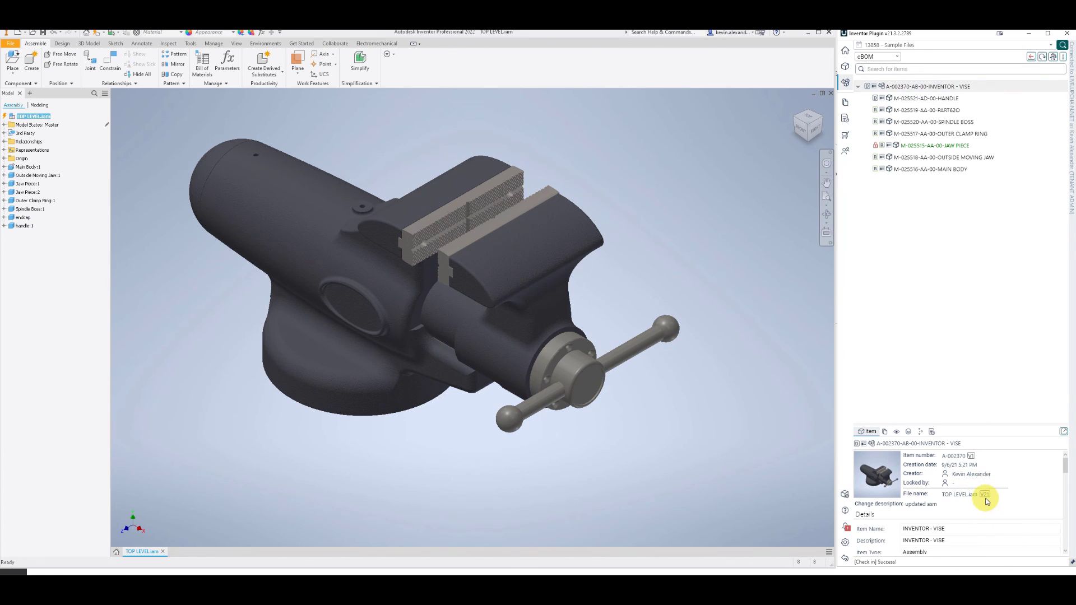